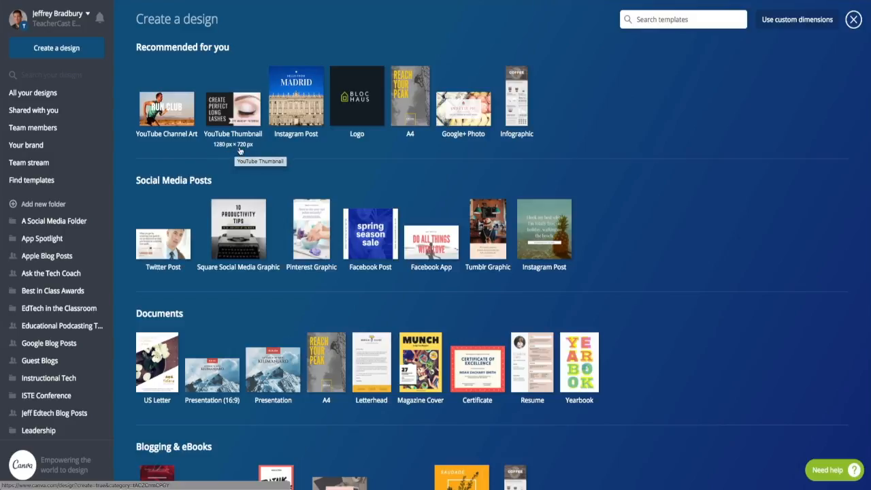
Step: Create a blank YouTube Thumbnail design at 1280 × 720 px
{"action": "left_click", "coordinate": [237, 121]}
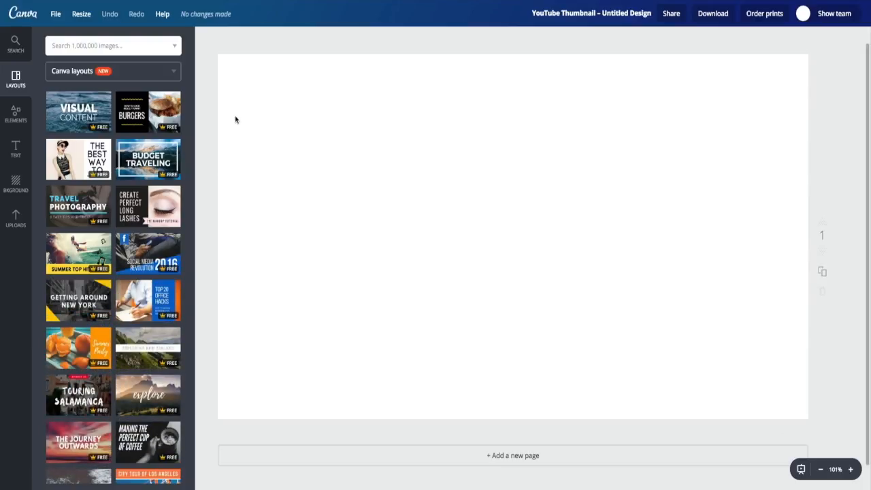
Step: Try out several ready-made layouts on the page, including Budget Traveling, The Best Way To and Summer Top Hits 2018
{"action": "left_click", "coordinate": [137, 116]}
{"action": "left_click", "coordinate": [121, 173]}
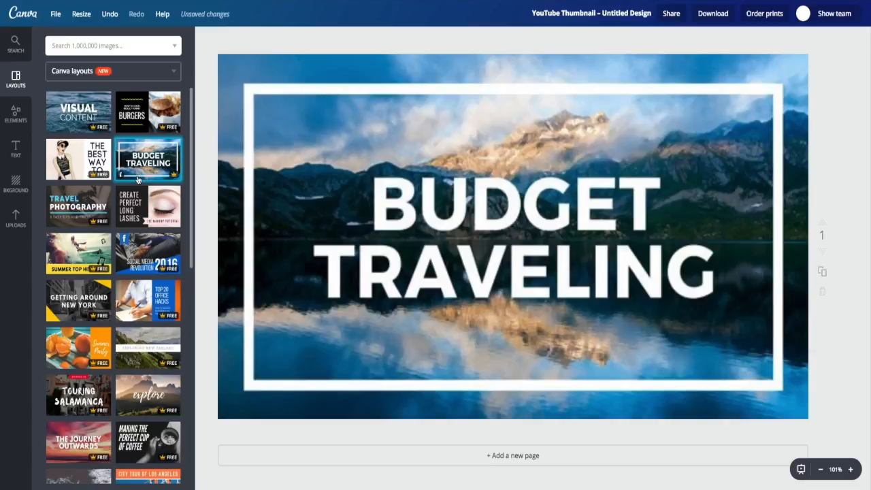
{"action": "left_click", "coordinate": [138, 196]}
{"action": "left_click", "coordinate": [78, 204]}
{"action": "left_click", "coordinate": [78, 162]}
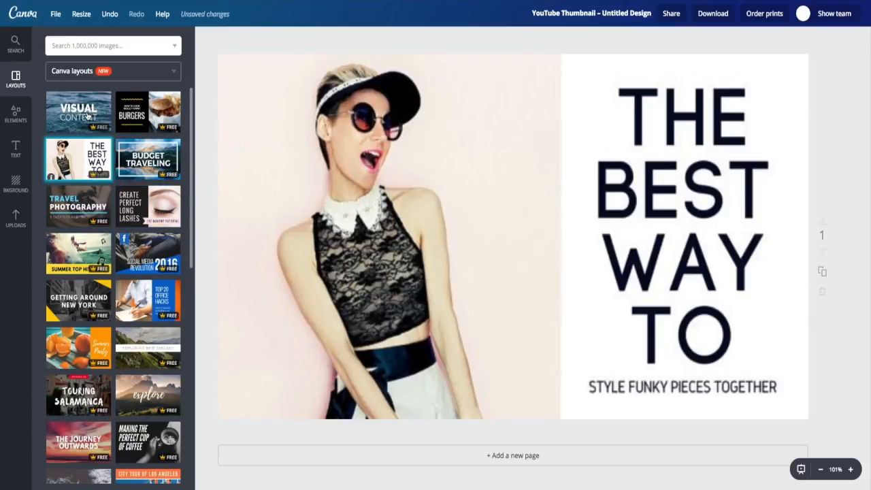
{"action": "left_click", "coordinate": [78, 112]}
{"action": "left_click", "coordinate": [81, 235]}
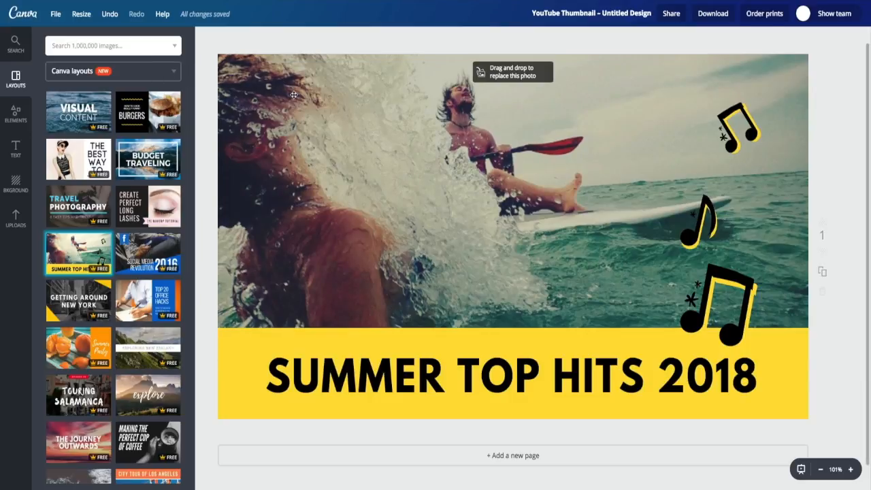
Step: Undo all the applied layouts back to the blank page
{"action": "key", "text": "ctrl+z"}
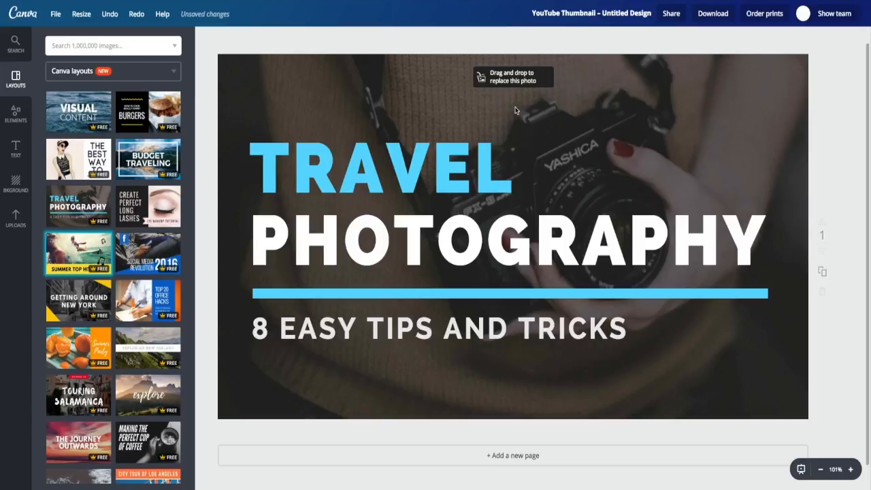
{"action": "key", "text": "ctrl+z"}
{"action": "key", "text": "ctrl+z"}
{"action": "key", "text": "ctrl+z"}
{"action": "key", "text": "ctrl+z"}
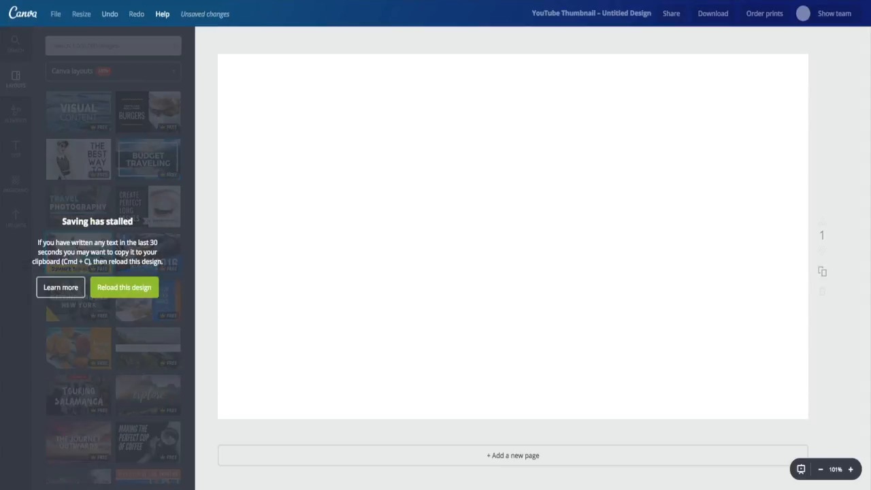
Step: Place the uploaded TC apple logo on the page, shrink it and move it to the page's lower-left corner
{"action": "left_click_drag", "start_coordinate": [870, 187], "coordinate": [476, 179]}
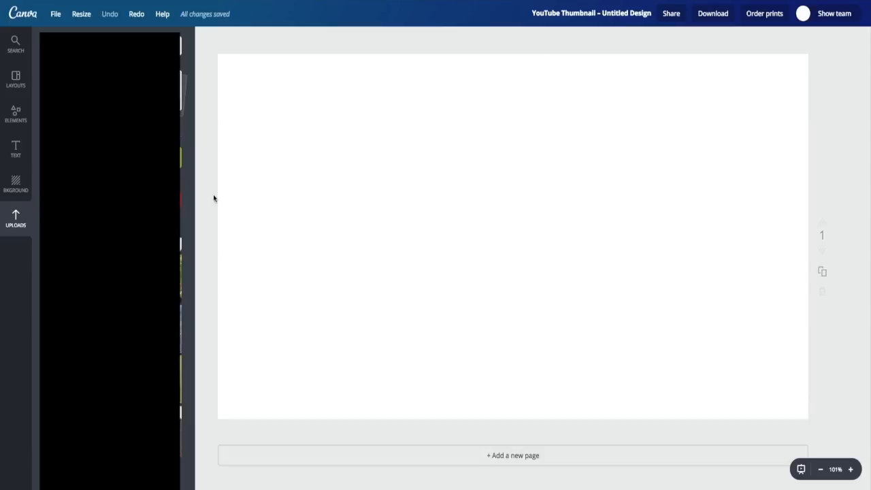
{"action": "left_click_drag", "start_coordinate": [109, 95], "coordinate": [512, 188]}
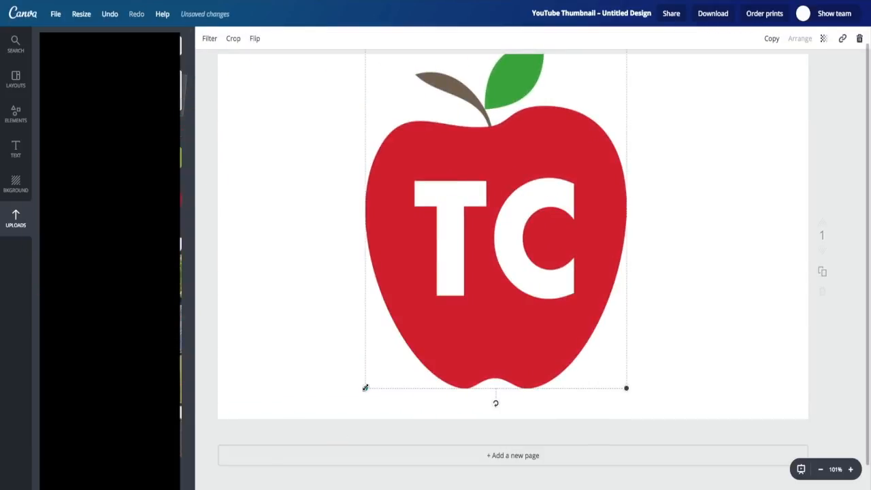
{"action": "left_click_drag", "start_coordinate": [366, 387], "coordinate": [546, 134]}
{"action": "left_click_drag", "start_coordinate": [586, 109], "coordinate": [271, 380]}
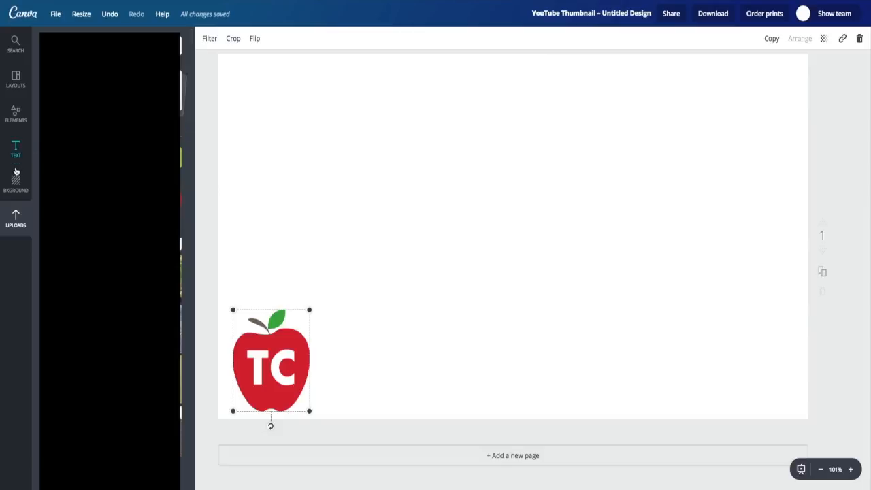
Step: Add a solid square from the Shapes elements to the page
{"action": "left_click", "coordinate": [15, 113]}
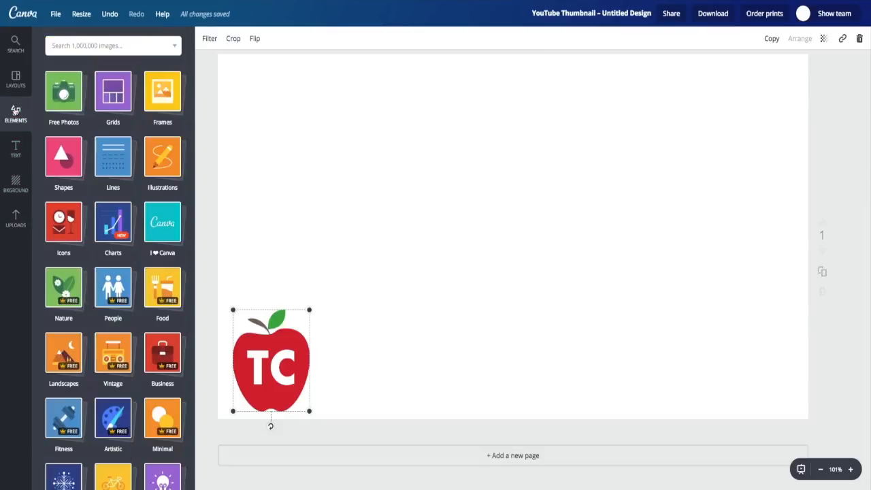
{"action": "left_click", "coordinate": [60, 141]}
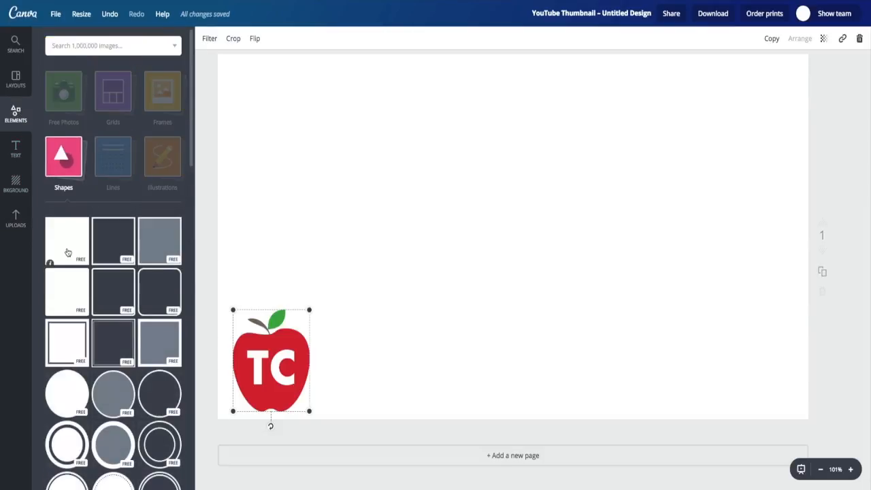
{"action": "left_click", "coordinate": [69, 242]}
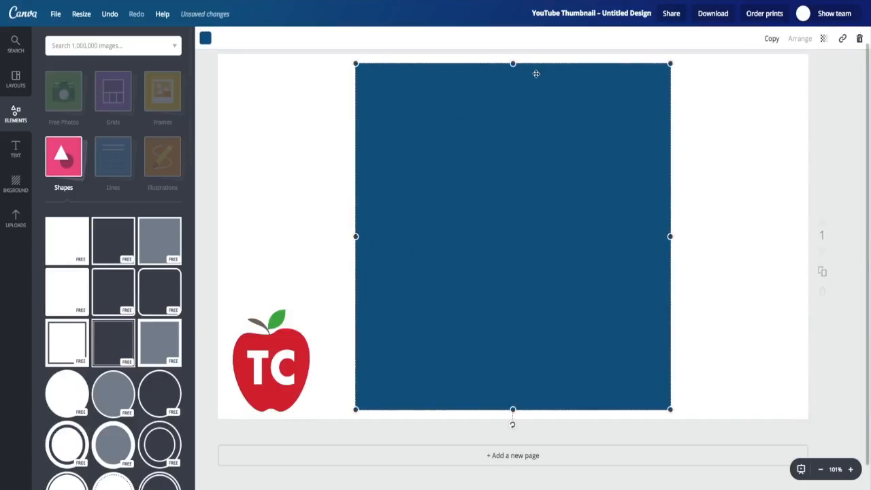
Step: Reshape the blue square into a full-width band along the page's bottom edge and send it behind the apple logo
{"action": "left_click_drag", "start_coordinate": [513, 64], "coordinate": [482, 382]}
{"action": "left_click_drag", "start_coordinate": [355, 385], "coordinate": [210, 385]}
{"action": "left_click_drag", "start_coordinate": [671, 385], "coordinate": [844, 385]}
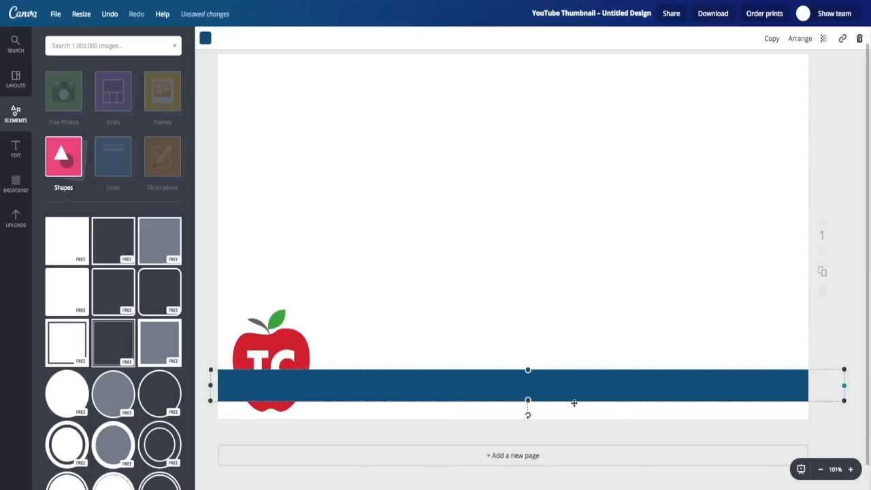
{"action": "left_click_drag", "start_coordinate": [529, 401], "coordinate": [528, 423]}
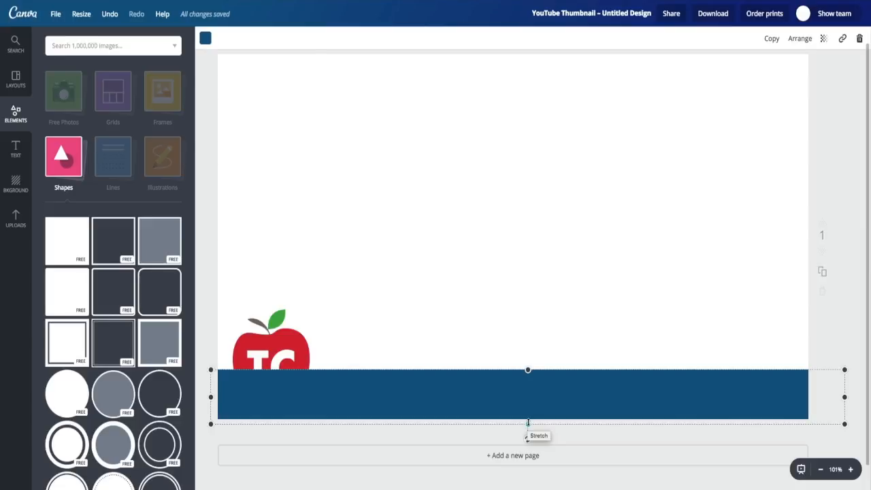
{"action": "key", "text": "ctrl+["}
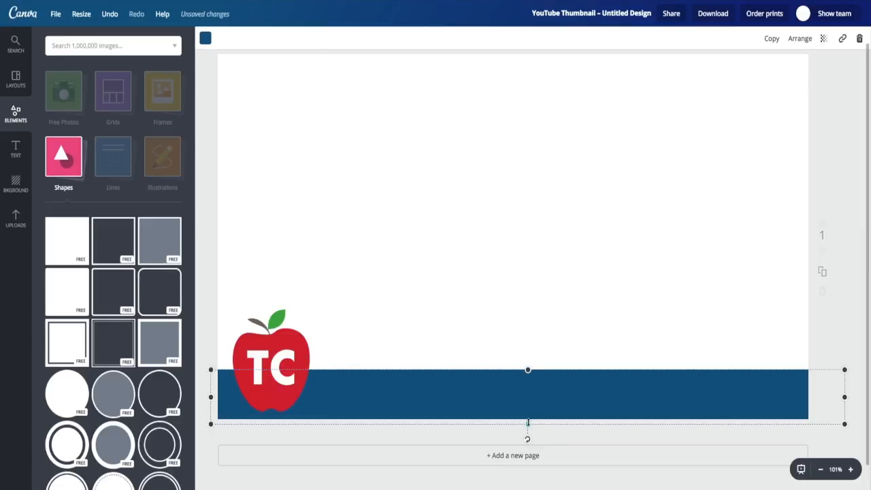
{"action": "left_click", "coordinate": [522, 334]}
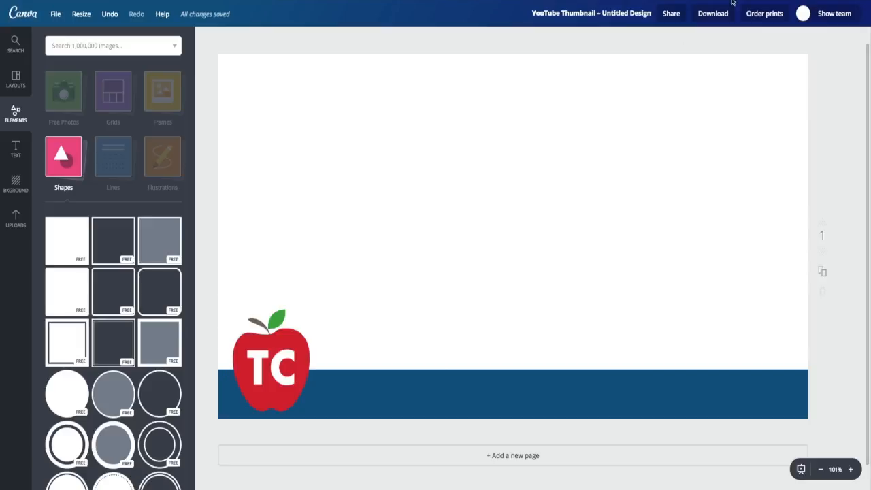
Step: Title the design "Demo Teachercast Logo" and download it as a PNG file
{"action": "left_click", "coordinate": [580, 13]}
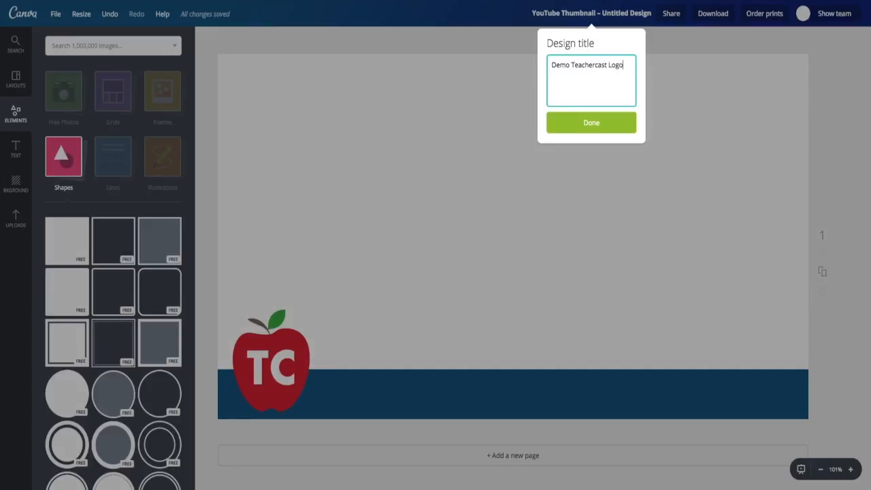
{"action": "left_click", "coordinate": [597, 123]}
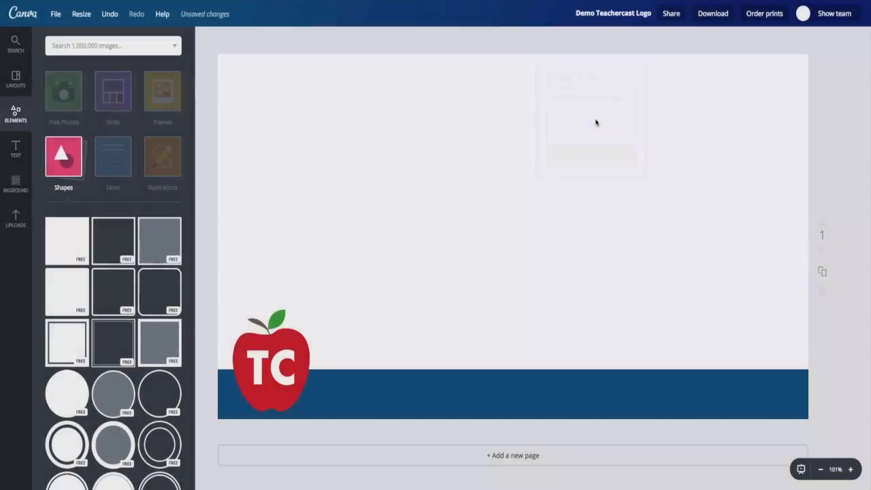
{"action": "left_click", "coordinate": [712, 15]}
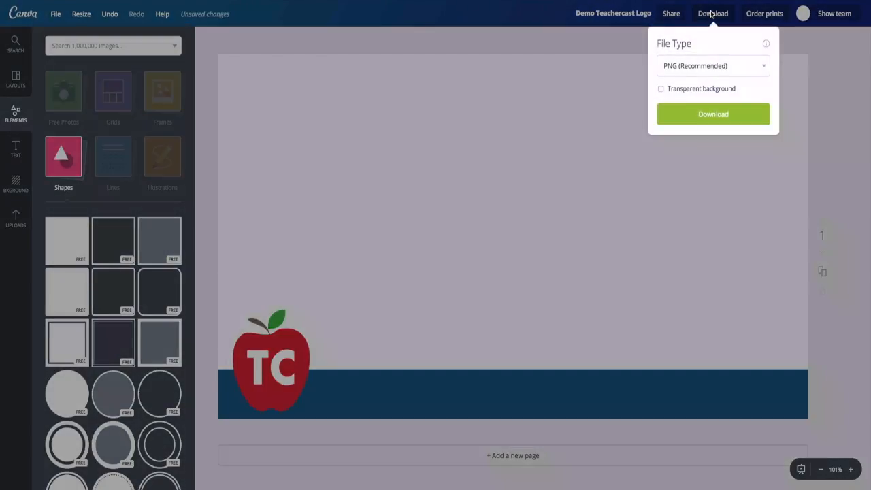
{"action": "left_click", "coordinate": [689, 65]}
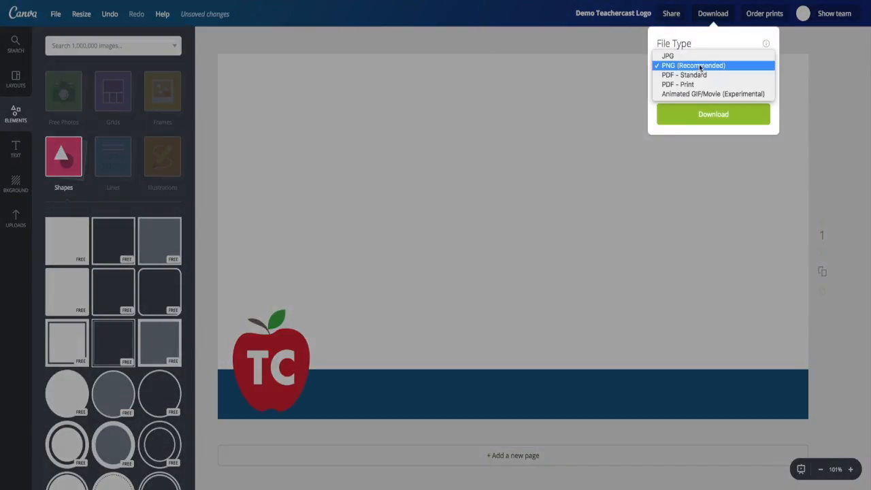
{"action": "left_click", "coordinate": [705, 43]}
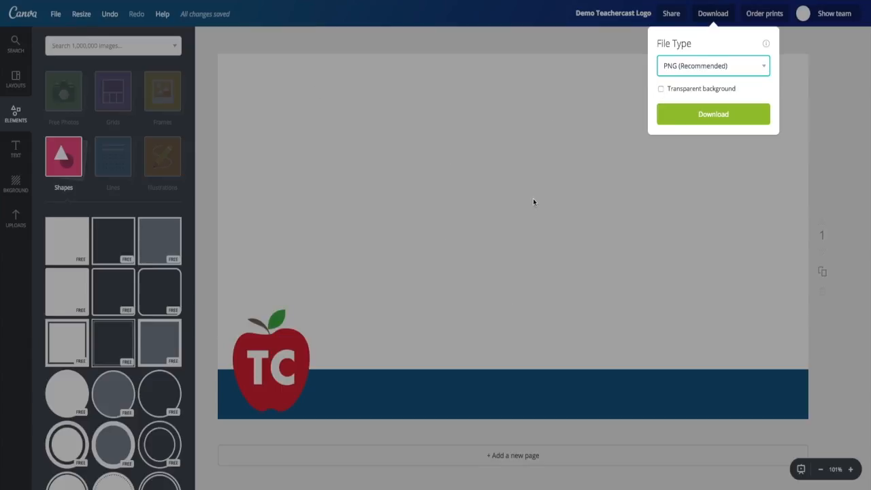
{"action": "left_click", "coordinate": [665, 116]}
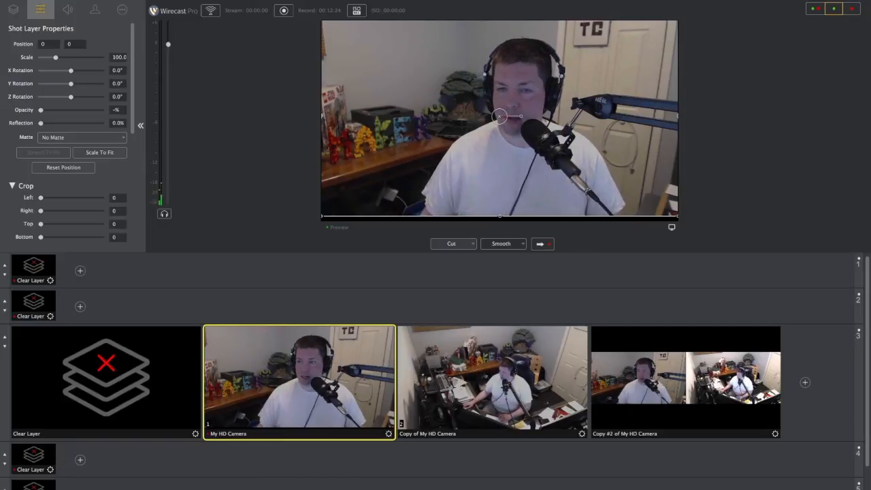
Step: Switch to Wirecast, add Apple Light Blue Left.png as a shot on layer 2 and show preview and live views together
{"action": "left_click_drag", "start_coordinate": [870, 280], "coordinate": [515, 294]}
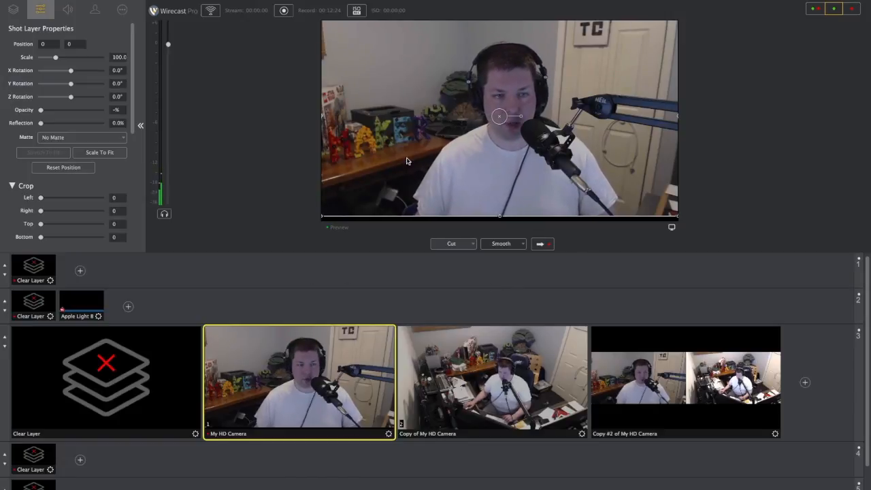
{"action": "left_click", "coordinate": [819, 9]}
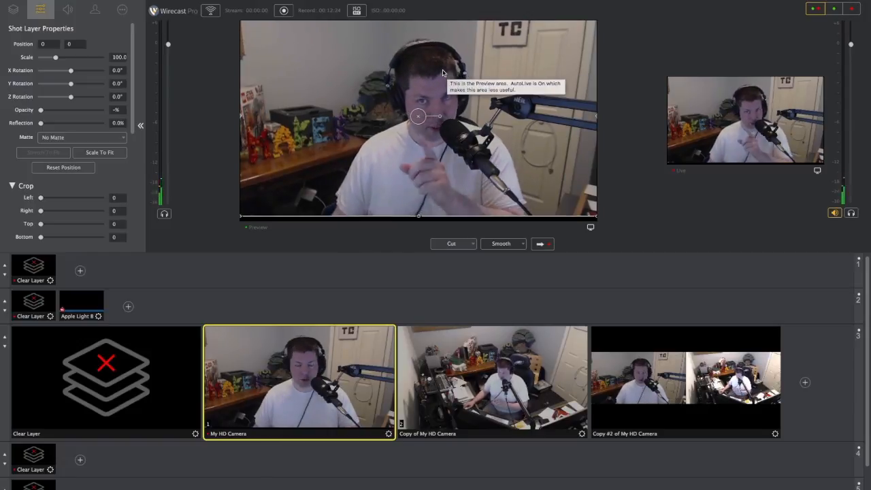
Step: Put the Apple Light Blue Left overlay on the output, clear layer 2, and bring the overlay back
{"action": "left_click", "coordinate": [85, 304]}
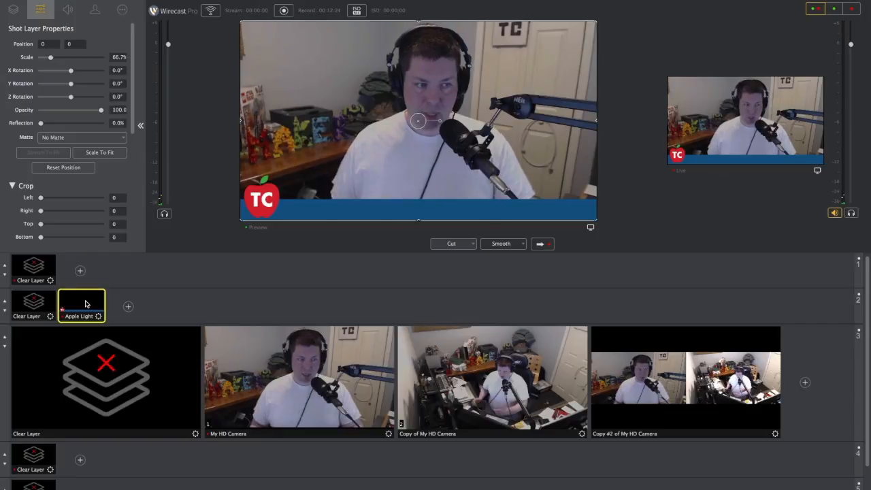
{"action": "left_click", "coordinate": [34, 306]}
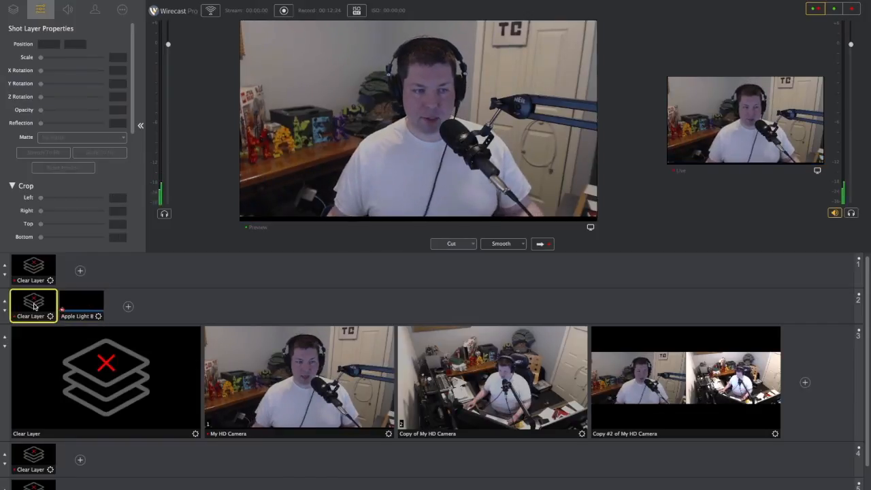
{"action": "left_click", "coordinate": [82, 303]}
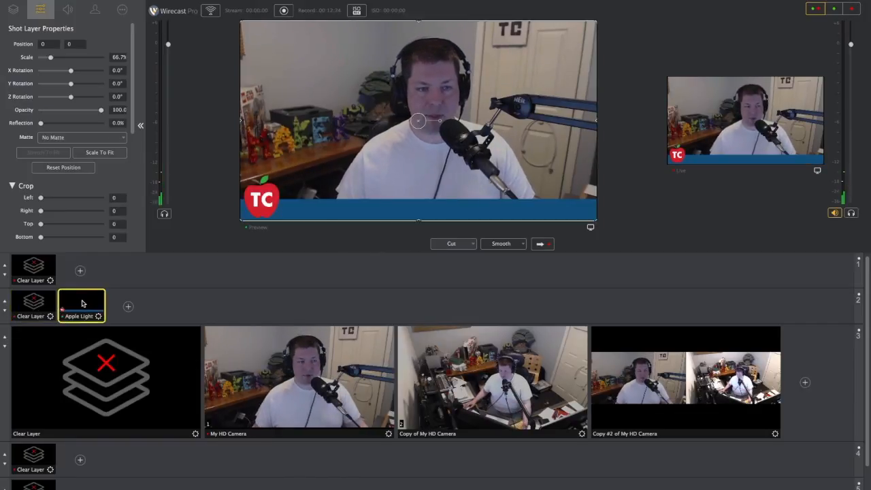
Step: Alternate the output between the two single-camera shots beneath the overlay, ending on the side-by-side shot Copy #2 of My HD Camera
{"action": "double_click", "coordinate": [448, 372]}
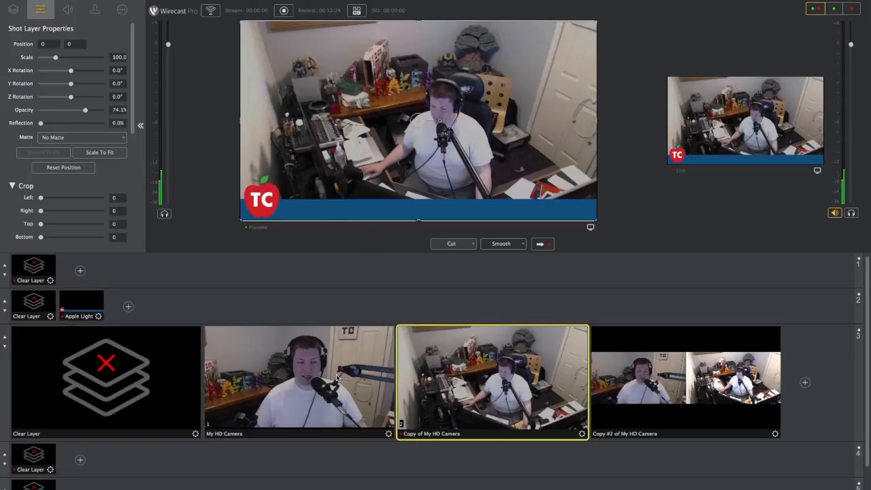
{"action": "key", "text": "2"}
{"action": "key", "text": "1"}
{"action": "key", "text": "2"}
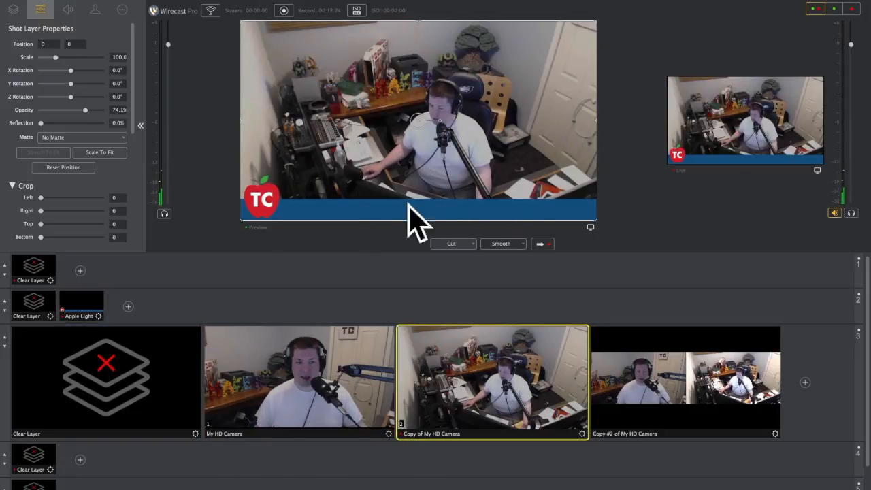
{"action": "left_click", "coordinate": [666, 375]}
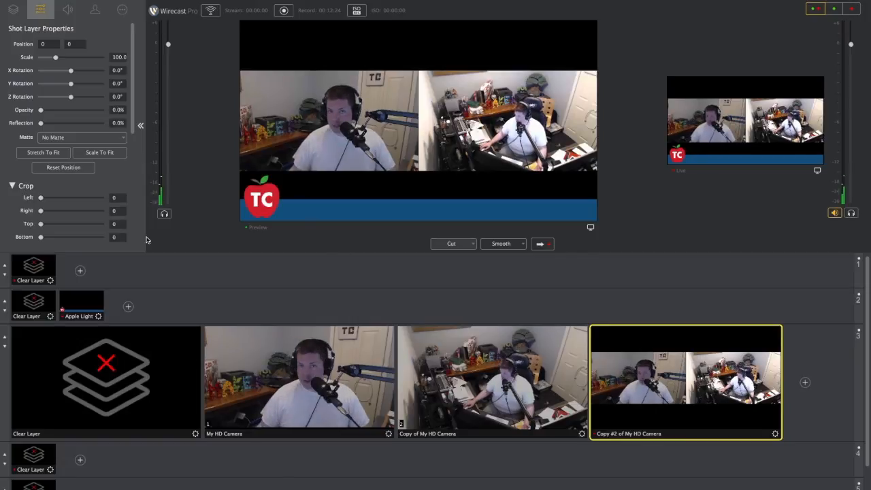
Step: Add a Text layer to the Apple Light Blue Left shot and place it over the blue bar
{"action": "left_click", "coordinate": [81, 305]}
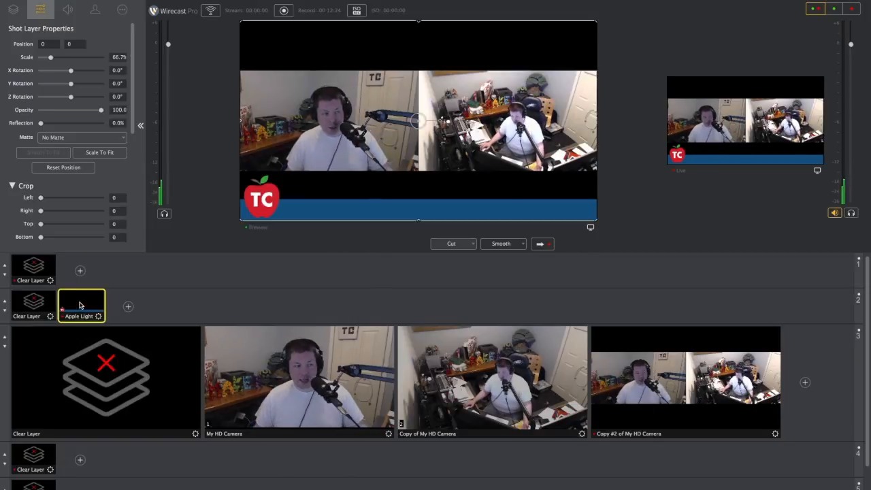
{"action": "left_click", "coordinate": [13, 10]}
{"action": "left_click", "coordinate": [51, 64]}
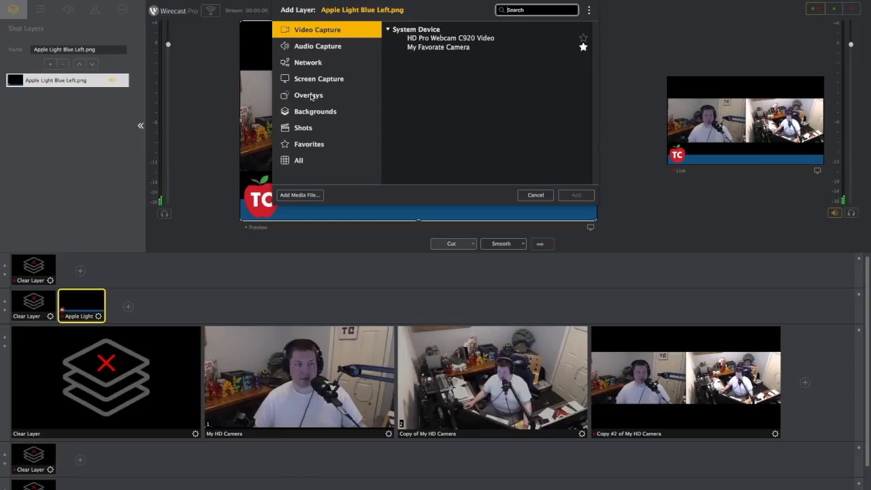
{"action": "left_click", "coordinate": [298, 159]}
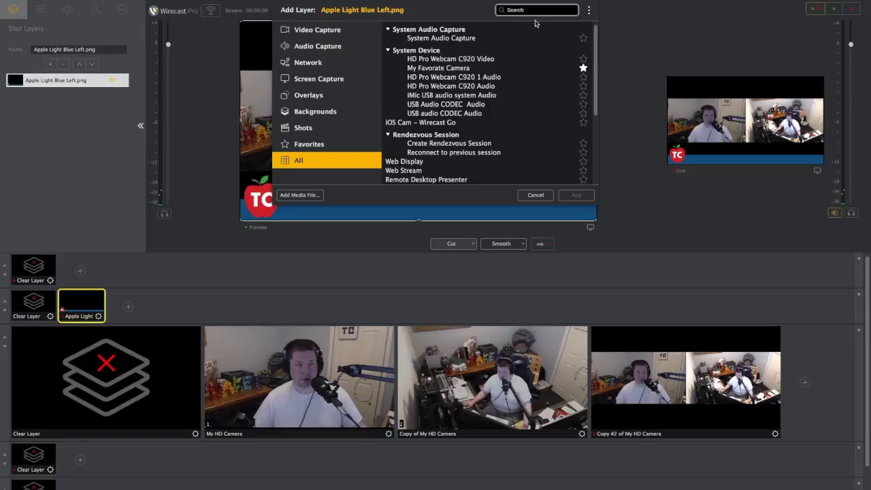
{"action": "type", "text": "text"}
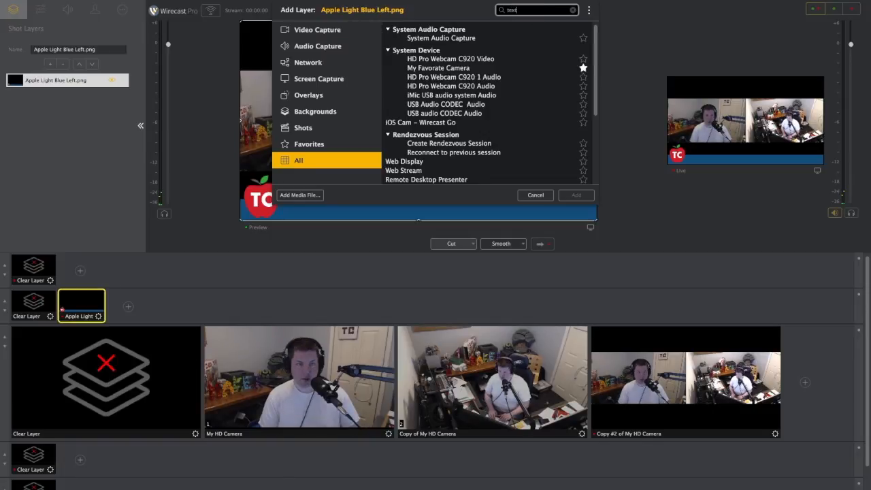
{"action": "left_click", "coordinate": [558, 28]}
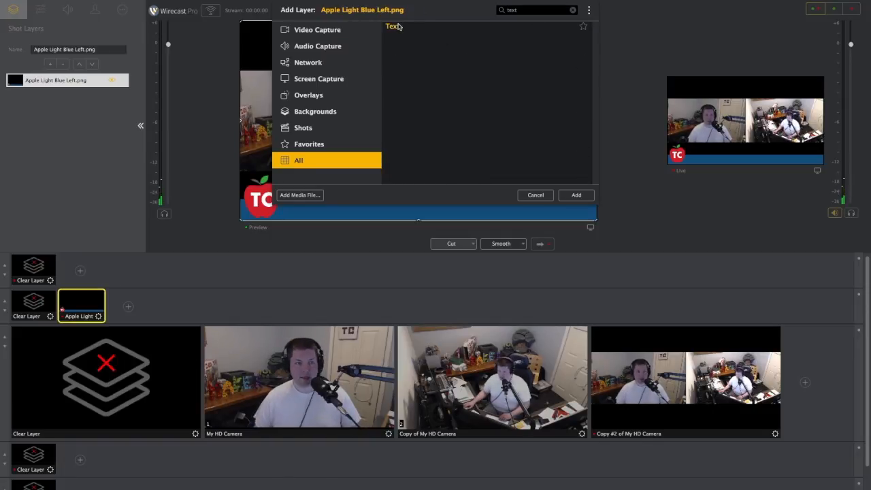
{"action": "left_click", "coordinate": [574, 195]}
{"action": "left_click_drag", "start_coordinate": [420, 160], "coordinate": [423, 211]}
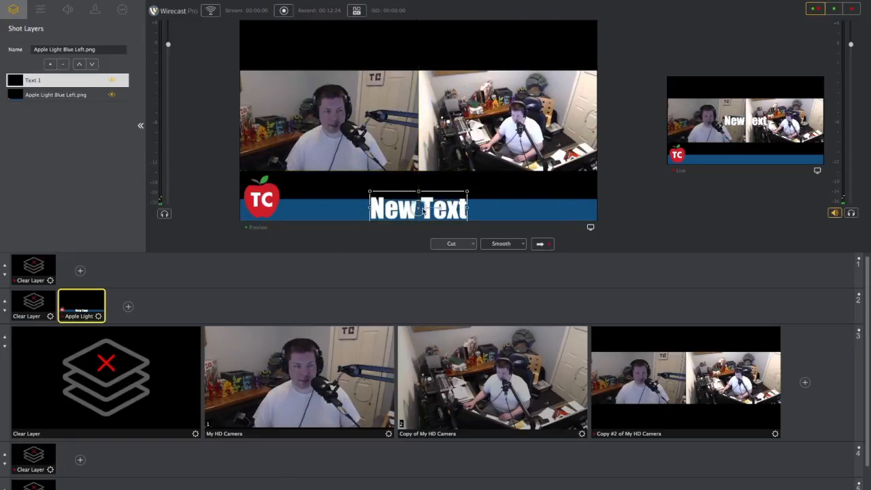
Step: Set the new layer's text to "Welcome to TeacherCast" and enlarge it to fill the bar beside the logo
{"action": "left_click", "coordinate": [122, 10]}
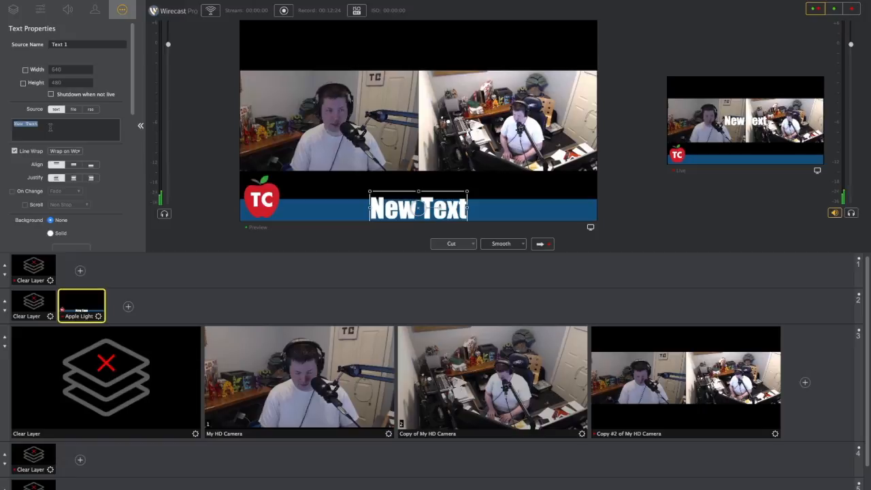
{"action": "type", "text": "Welcome to TeacherCast"}
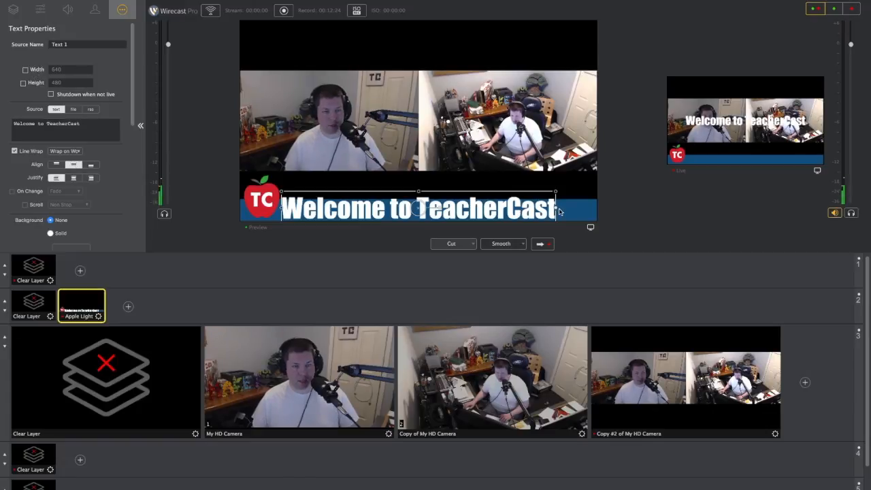
{"action": "left_click_drag", "start_coordinate": [556, 213], "coordinate": [588, 213]}
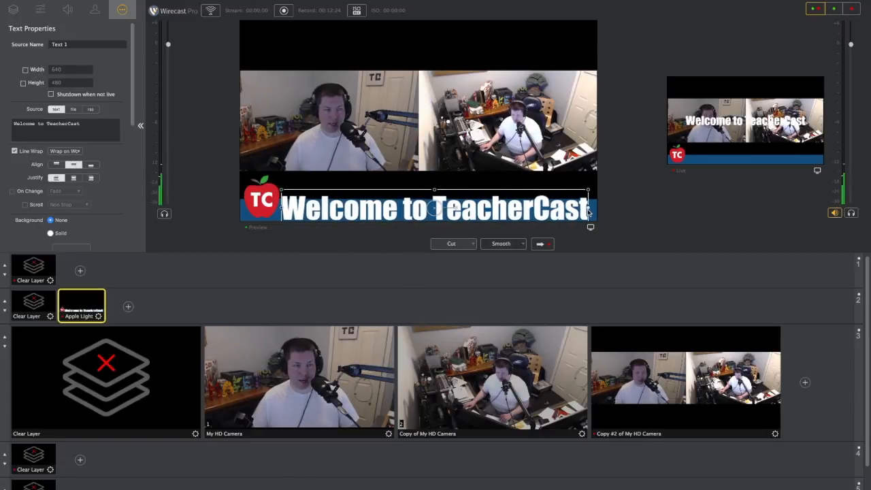
{"action": "right_click", "coordinate": [73, 302]}
{"action": "left_click", "coordinate": [109, 367]}
{"action": "left_click", "coordinate": [84, 306]}
{"action": "left_click", "coordinate": [118, 302]}
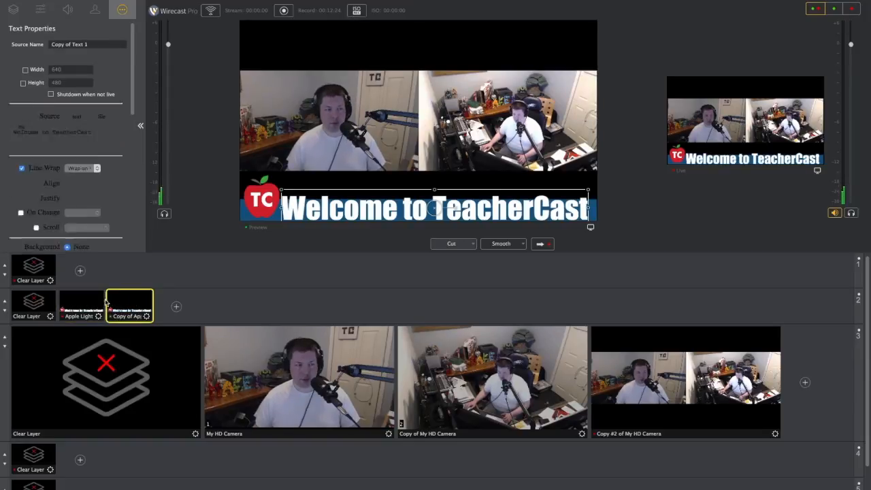
{"action": "triple_click", "coordinate": [62, 126]}
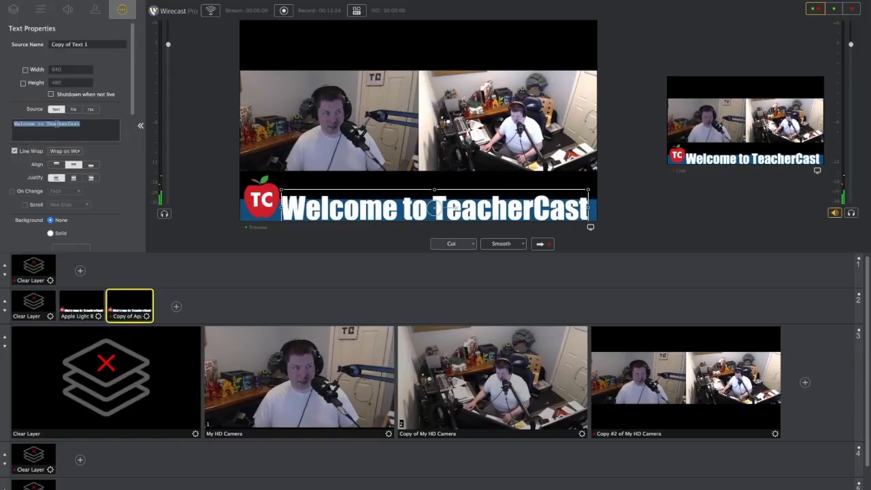
{"action": "type", "text": "@TeacherCast"}
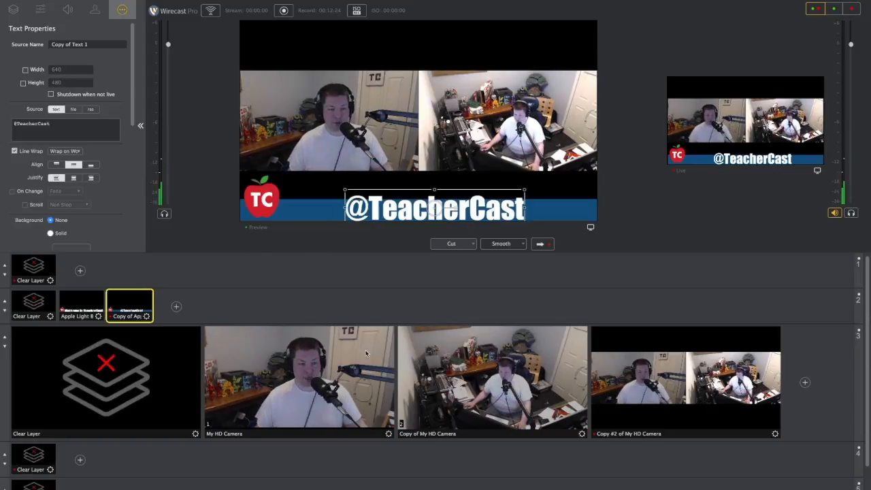
{"action": "left_click", "coordinate": [306, 357]}
{"action": "left_click", "coordinate": [92, 306]}
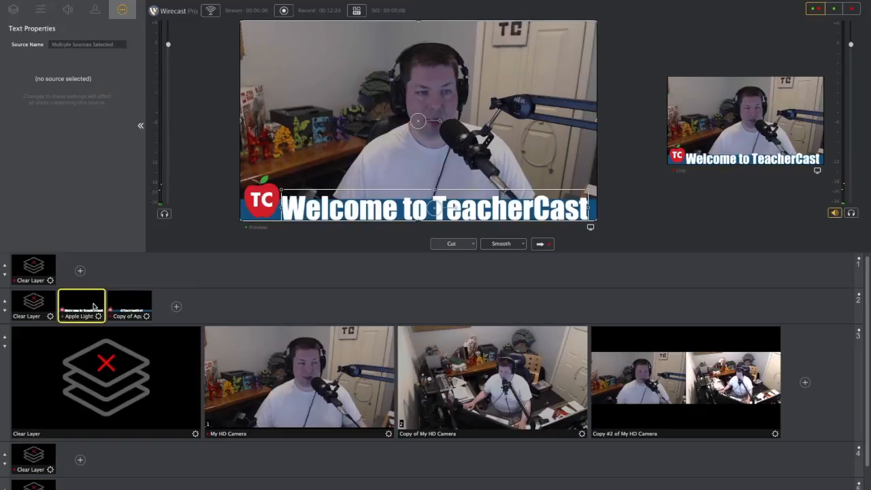
{"action": "left_click", "coordinate": [134, 306]}
{"action": "left_click", "coordinate": [92, 306]}
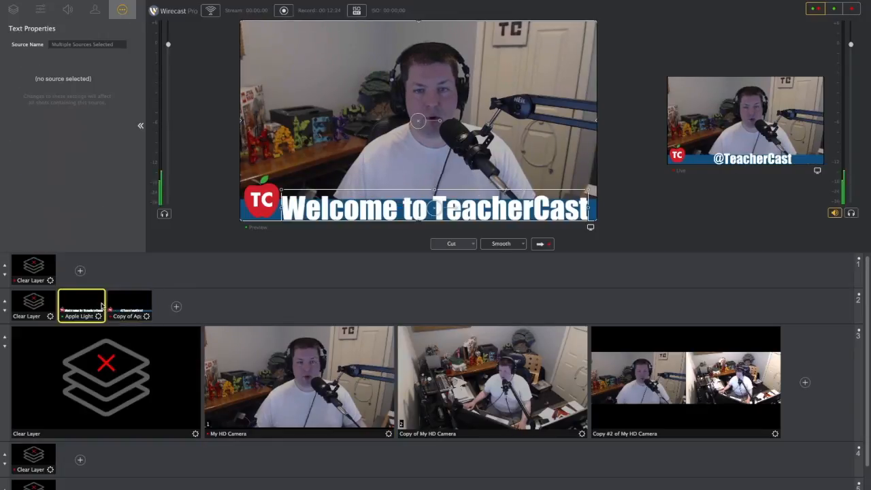
{"action": "left_click", "coordinate": [140, 307]}
{"action": "left_click", "coordinate": [92, 307]}
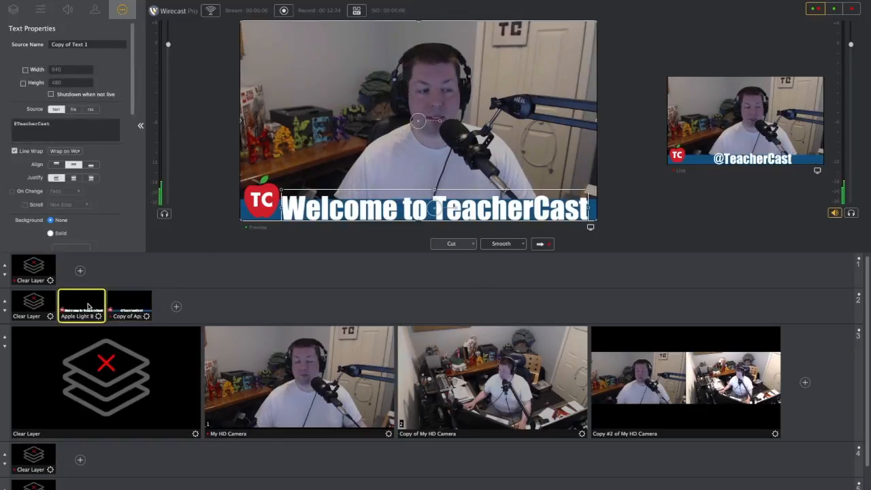
{"action": "left_click", "coordinate": [143, 306]}
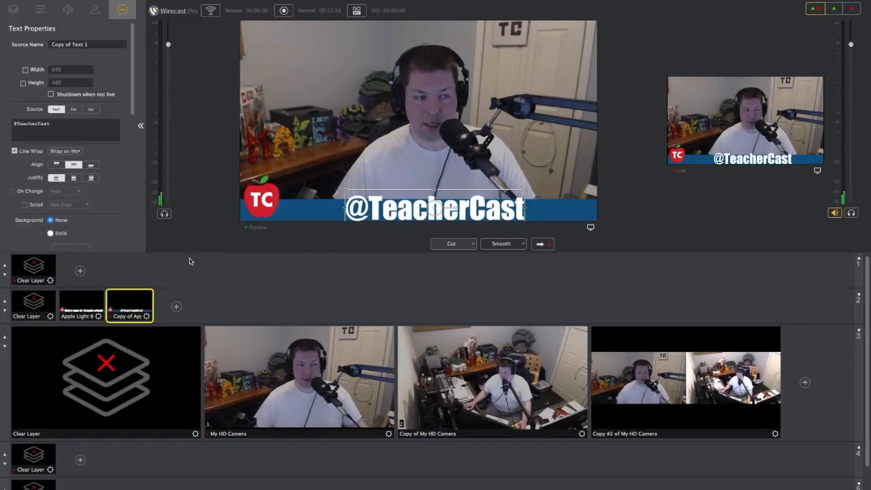
Step: Clear layer 2 and bring in the "Welcome to TeacherCast" overlay, twice in a row
{"action": "left_click", "coordinate": [46, 306]}
{"action": "left_click", "coordinate": [82, 306]}
{"action": "left_click", "coordinate": [53, 305]}
{"action": "left_click", "coordinate": [85, 304]}
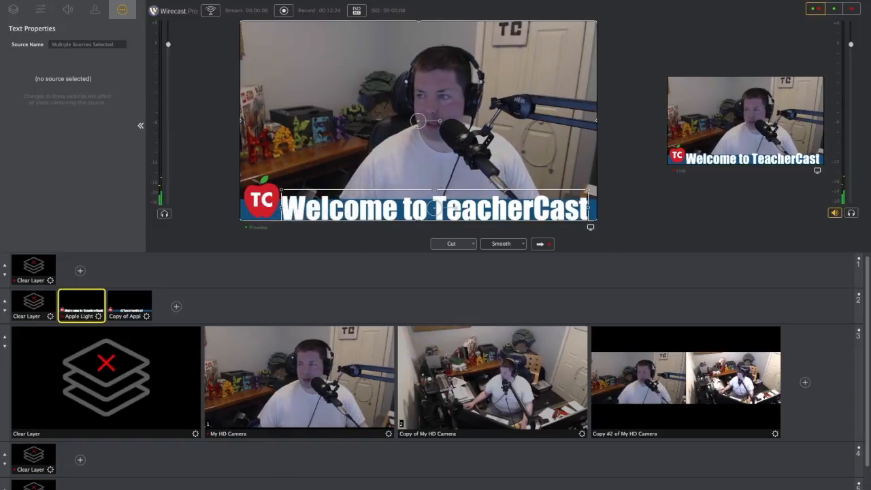
Step: Add TC-apple-icon.png as a shot on layer 2, then shrink the icon and place it in the frame's lower-left area
{"action": "left_click_drag", "start_coordinate": [863, 279], "coordinate": [334, 297]}
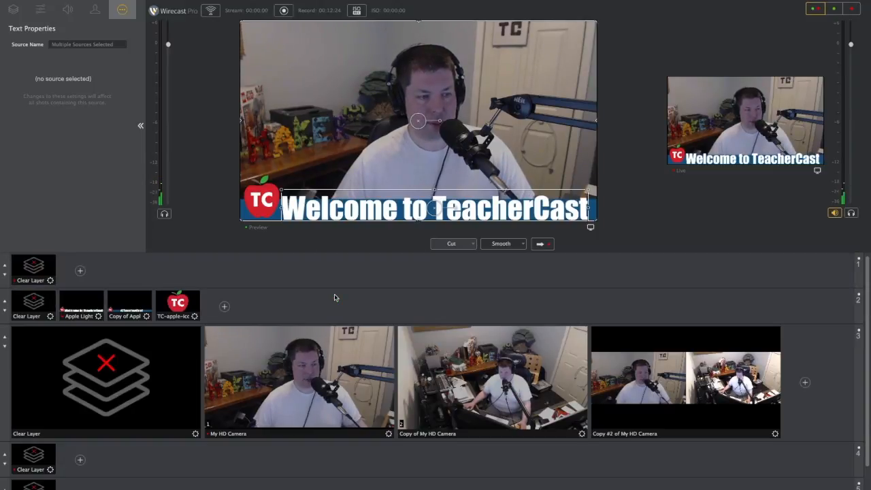
{"action": "left_click", "coordinate": [182, 303]}
{"action": "left_click_drag", "start_coordinate": [335, 24], "coordinate": [466, 165]}
{"action": "left_click_drag", "start_coordinate": [488, 203], "coordinate": [294, 207]}
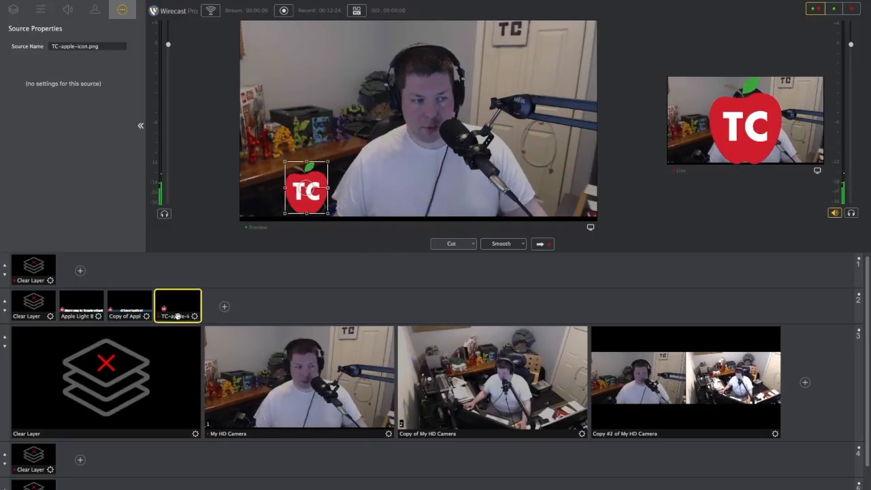
Step: Move the TC-apple-icon shot to layer 1, then shrink the icon further and place it in the frame's upper-left corner
{"action": "left_click_drag", "start_coordinate": [181, 316], "coordinate": [152, 282]}
{"action": "left_click", "coordinate": [77, 270]}
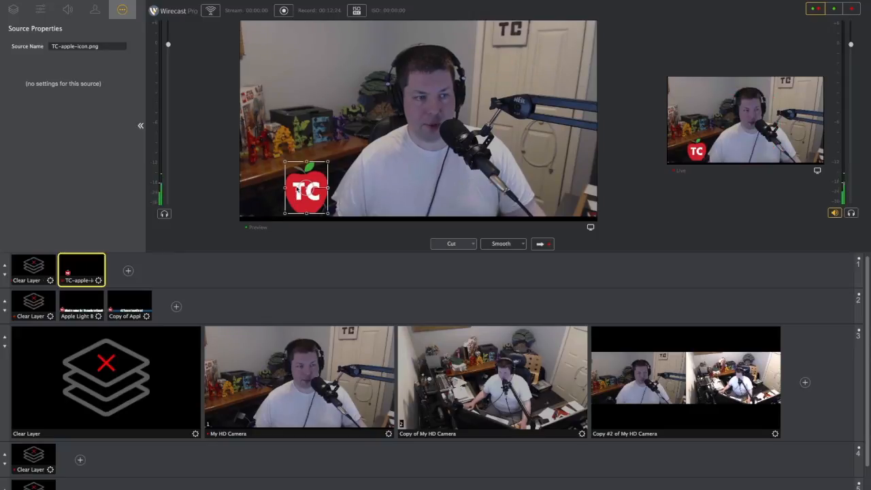
{"action": "left_click_drag", "start_coordinate": [286, 164], "coordinate": [256, 57]}
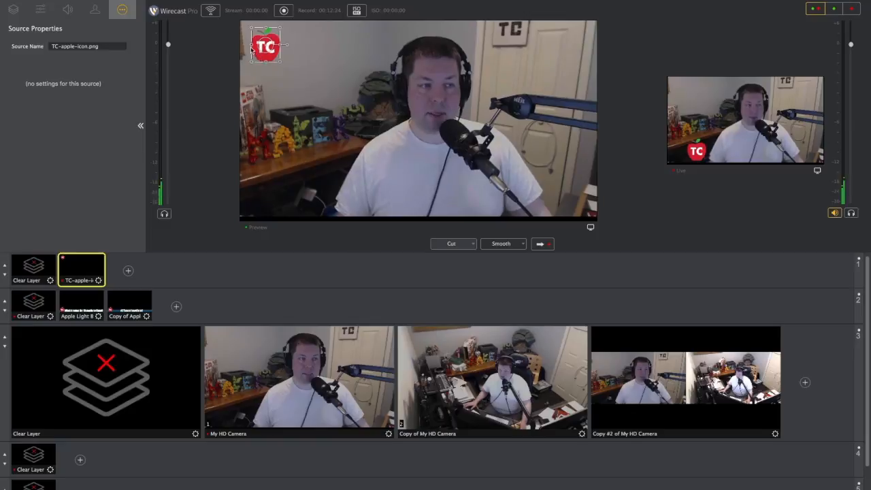
{"action": "left_click", "coordinate": [122, 308]}
{"action": "left_click", "coordinate": [97, 302]}
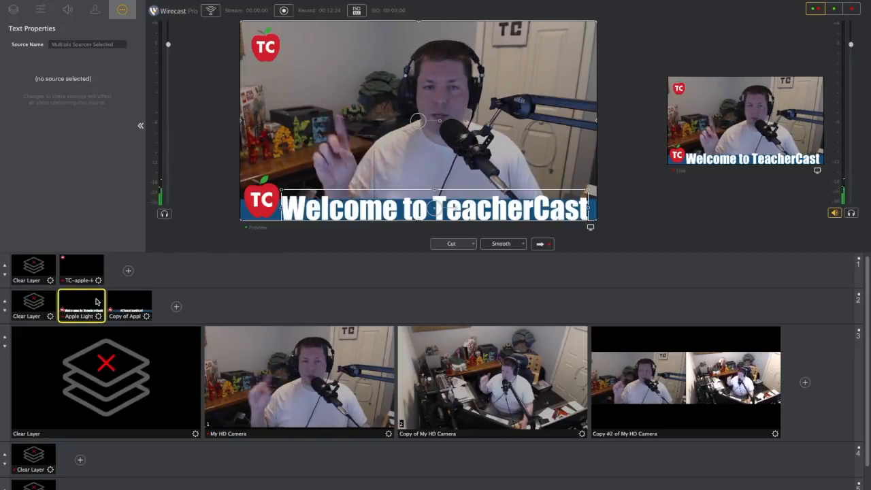
{"action": "left_click", "coordinate": [121, 308]}
{"action": "left_click", "coordinate": [122, 309]}
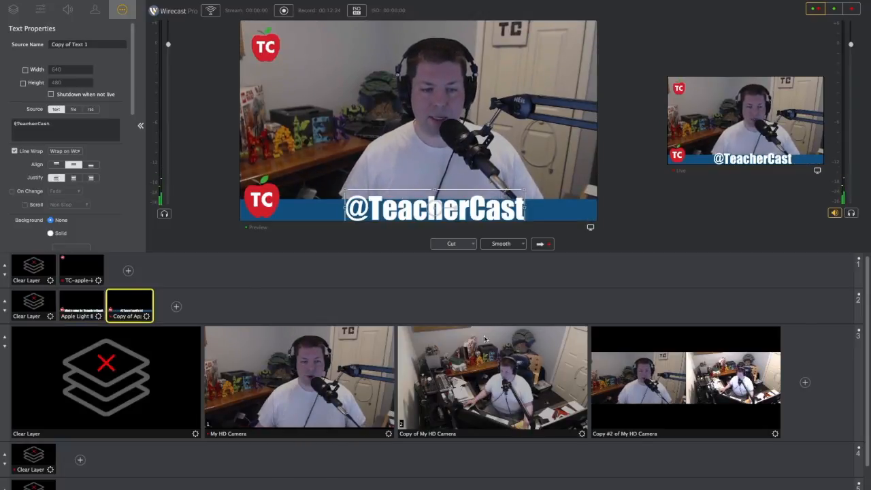
{"action": "left_click", "coordinate": [651, 367]}
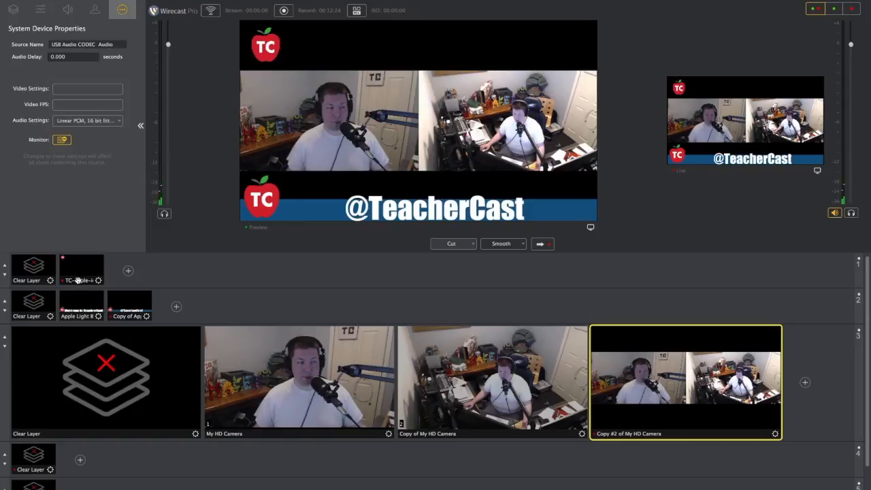
{"action": "left_click", "coordinate": [266, 371]}
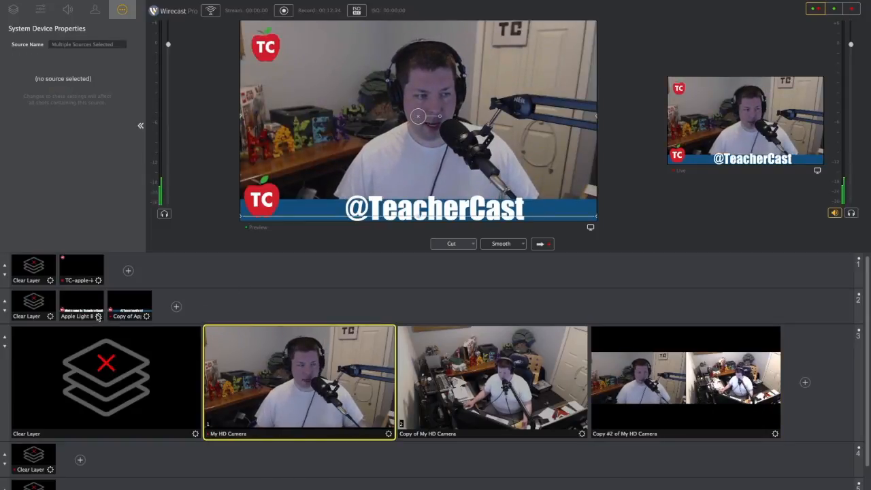
{"action": "left_click_drag", "start_coordinate": [125, 320], "coordinate": [127, 460]}
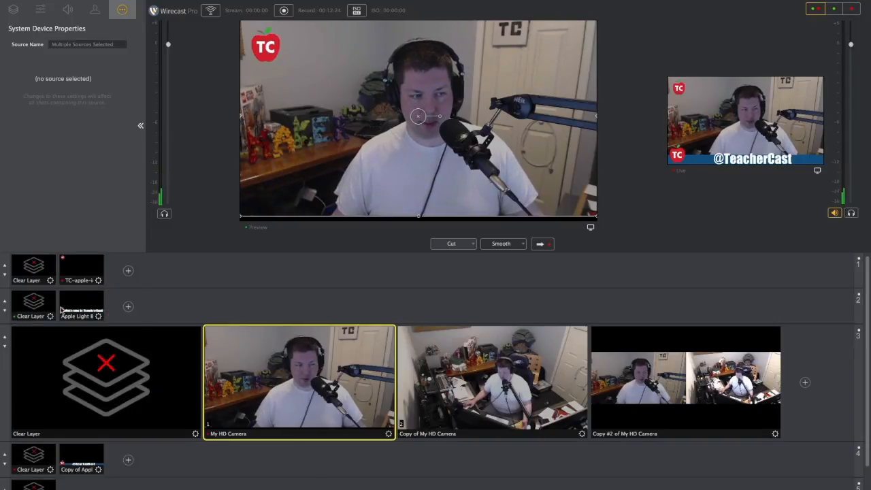
{"action": "left_click_drag", "start_coordinate": [78, 276], "coordinate": [134, 482]}
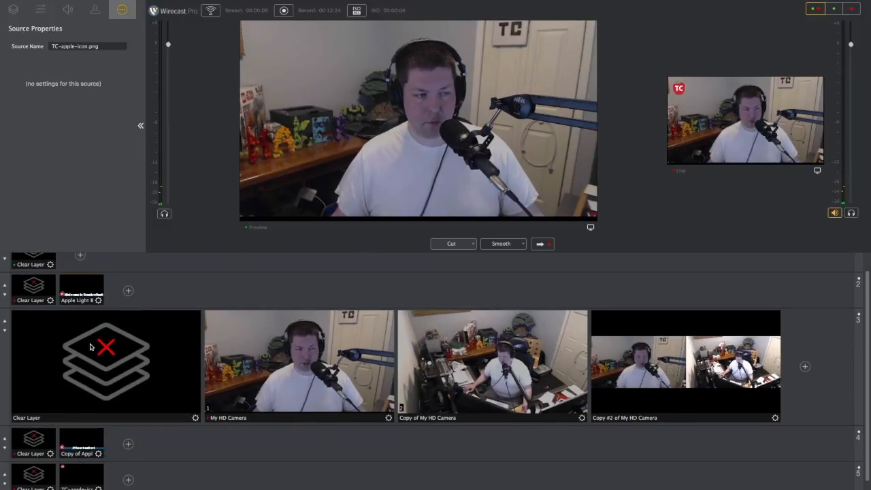
{"action": "left_click", "coordinate": [4, 331]}
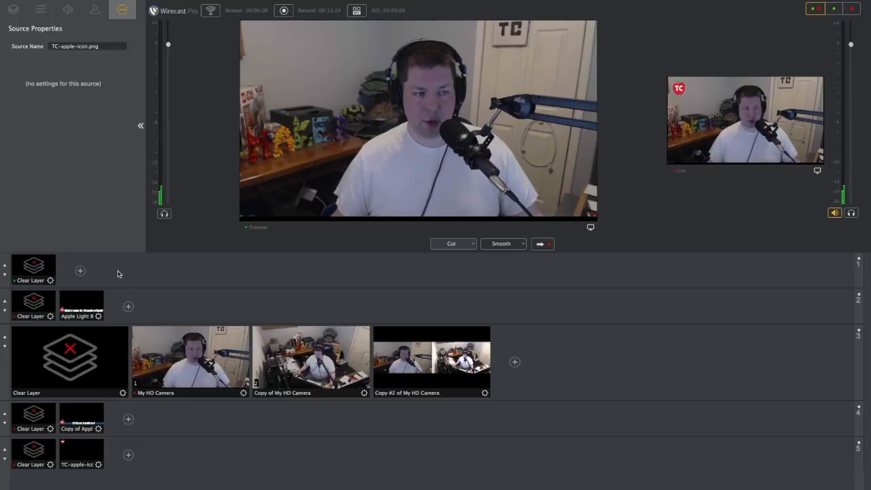
Step: Clear layer 2 and switch the output between the two single-camera shots, ending on the side-by-side shot Copy #2 of My HD Camera
{"action": "left_click", "coordinate": [49, 305]}
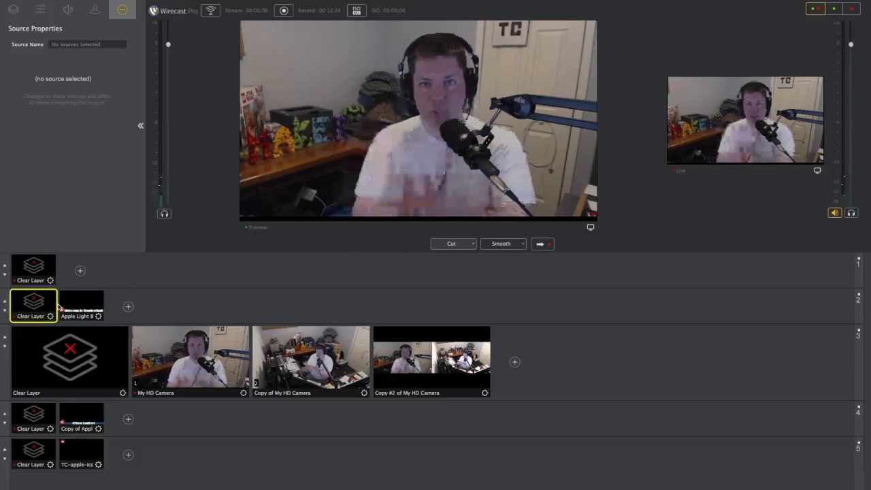
{"action": "left_click", "coordinate": [325, 373]}
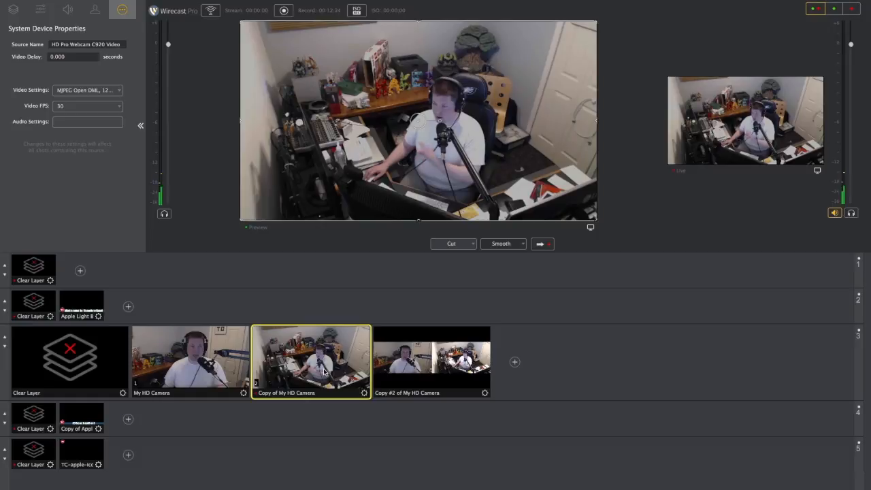
{"action": "key", "text": "1"}
{"action": "key", "text": "2"}
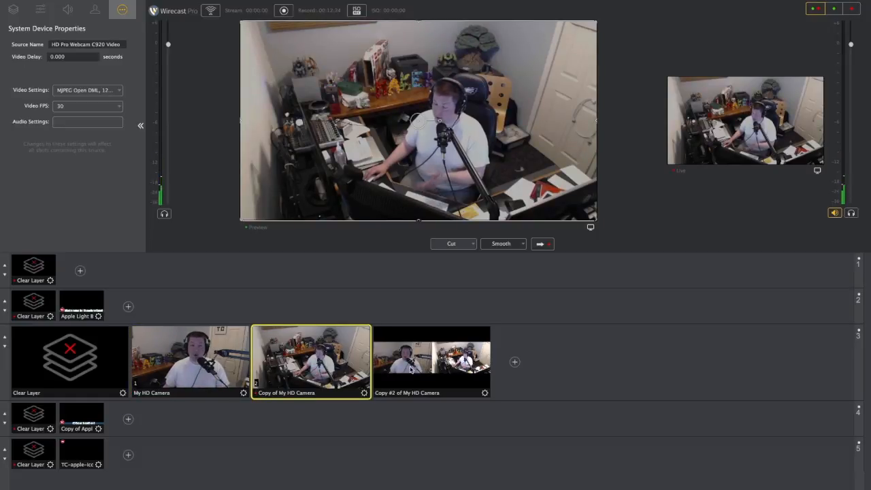
{"action": "left_click", "coordinate": [410, 369]}
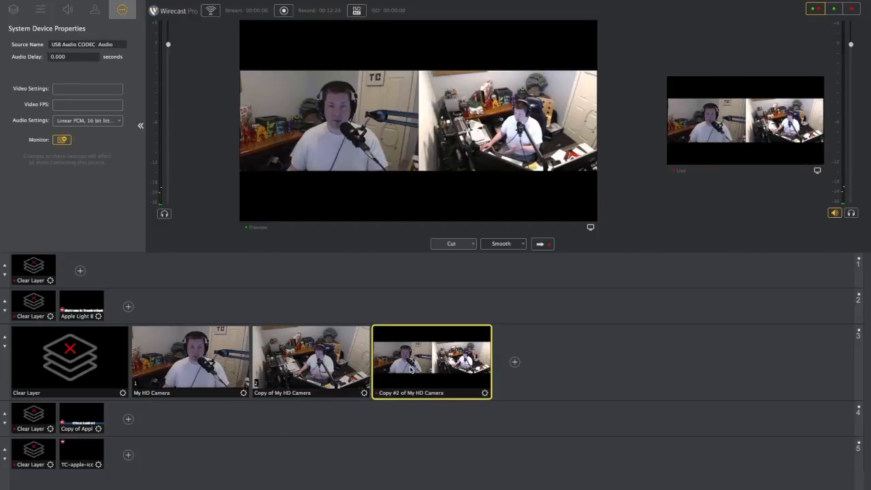
{"action": "left_click", "coordinate": [83, 416]}
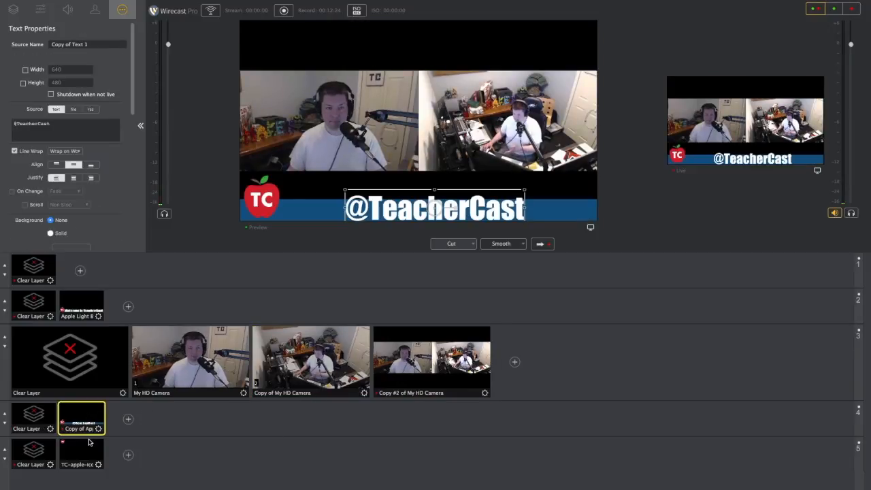
{"action": "left_click", "coordinate": [88, 442]}
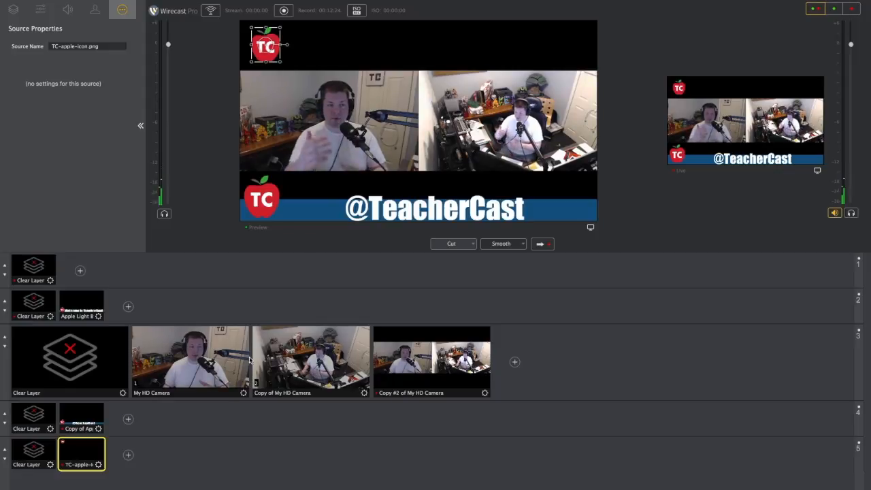
{"action": "left_click", "coordinate": [208, 358]}
{"action": "left_click", "coordinate": [425, 366]}
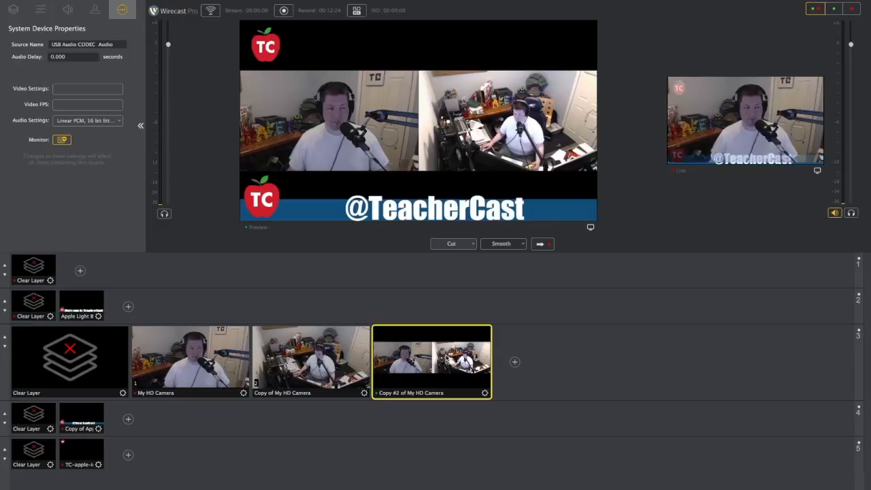
Step: Switch the output to the side-by-side shot Copy #2 of My HD Camera and keep layer 2 clear
{"action": "key", "text": "2"}
{"action": "left_click", "coordinate": [425, 365]}
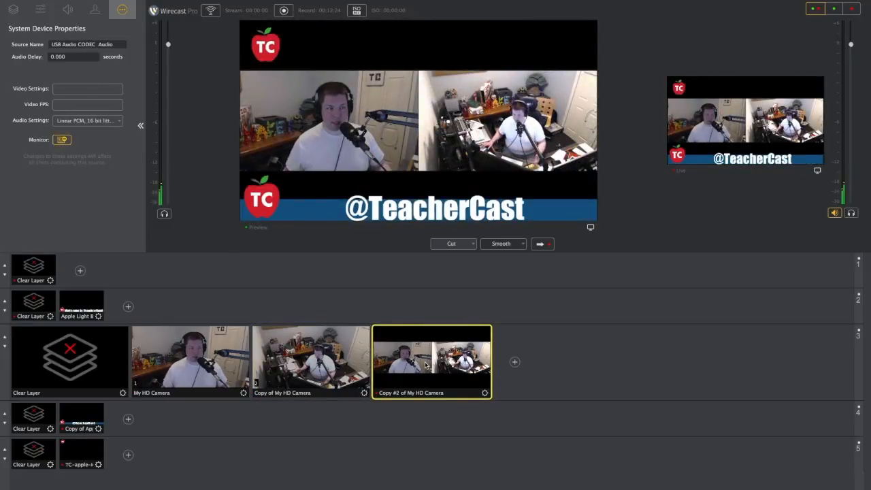
{"action": "left_click", "coordinate": [28, 297]}
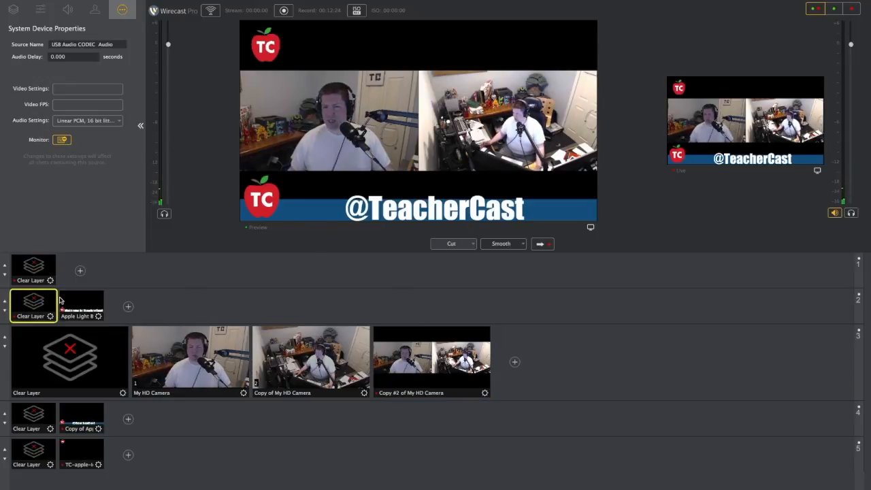
Step: Set the My HD Camera shot's opacity to 100% and scale it to fit the frame
{"action": "left_click", "coordinate": [190, 347]}
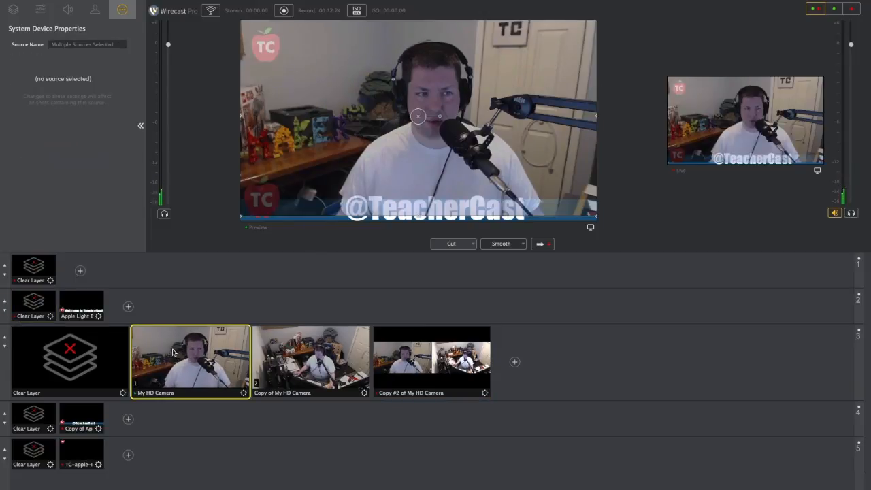
{"action": "left_click", "coordinate": [41, 10]}
{"action": "left_click_drag", "start_coordinate": [40, 110], "coordinate": [164, 122]}
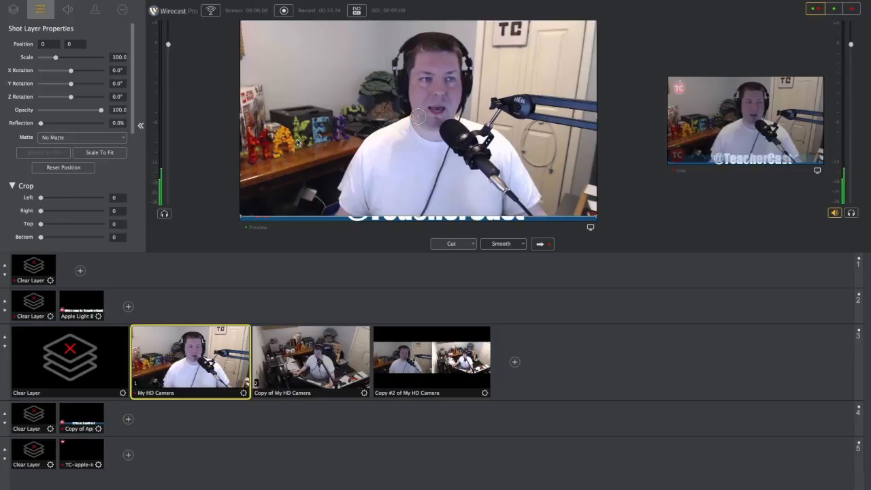
{"action": "left_click", "coordinate": [96, 154]}
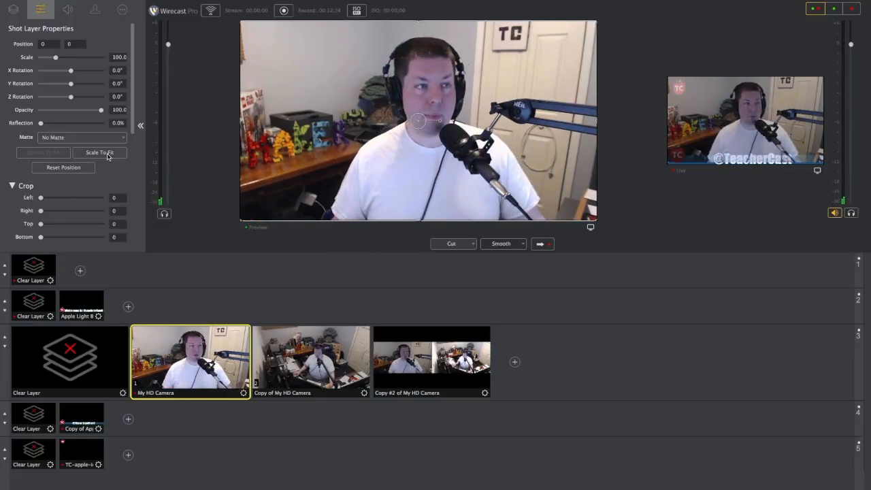
Step: Set the Copy of My HD Camera shot's opacity to 100% and reset its position
{"action": "left_click", "coordinate": [335, 369]}
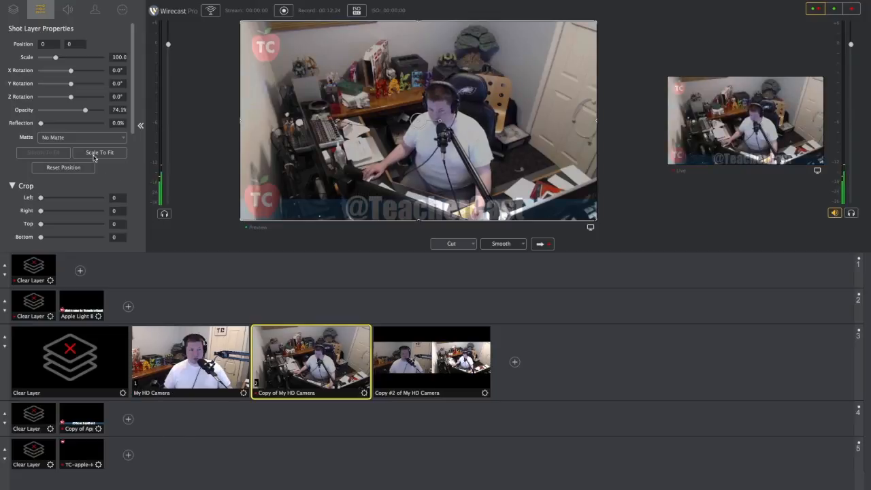
{"action": "left_click_drag", "start_coordinate": [84, 111], "coordinate": [121, 113]}
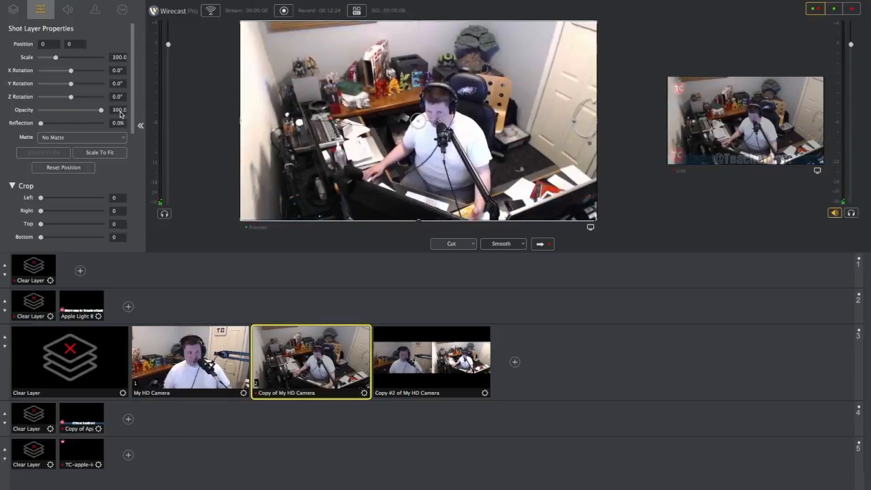
{"action": "left_click", "coordinate": [78, 171]}
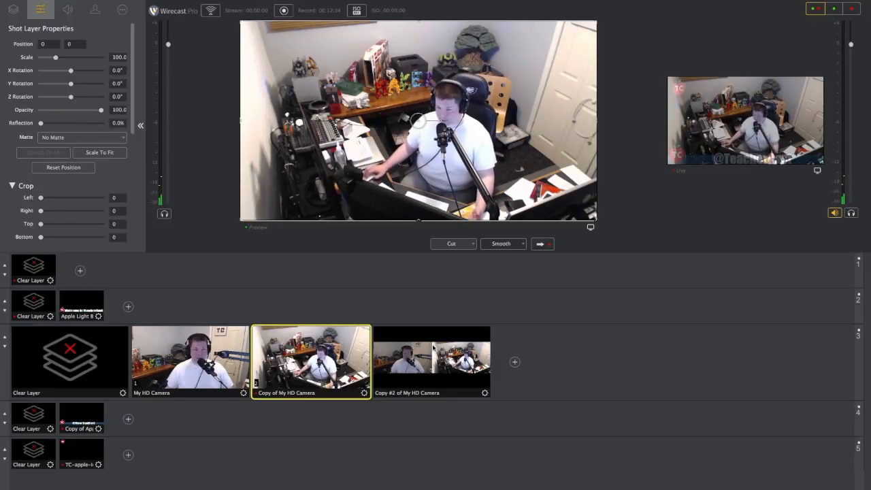
Step: Send the full-opacity Copy of My HD Camera shot to the live output and put My HD Camera in the preview
{"action": "left_click", "coordinate": [540, 246]}
{"action": "left_click", "coordinate": [206, 347]}
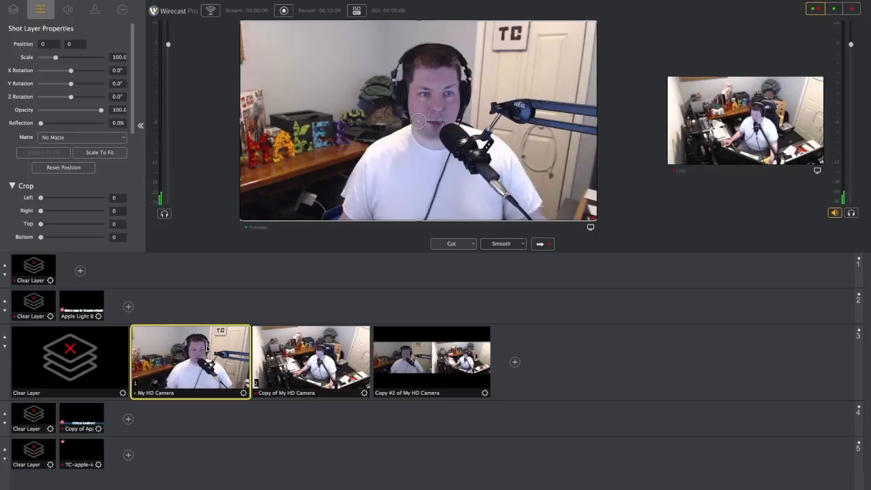